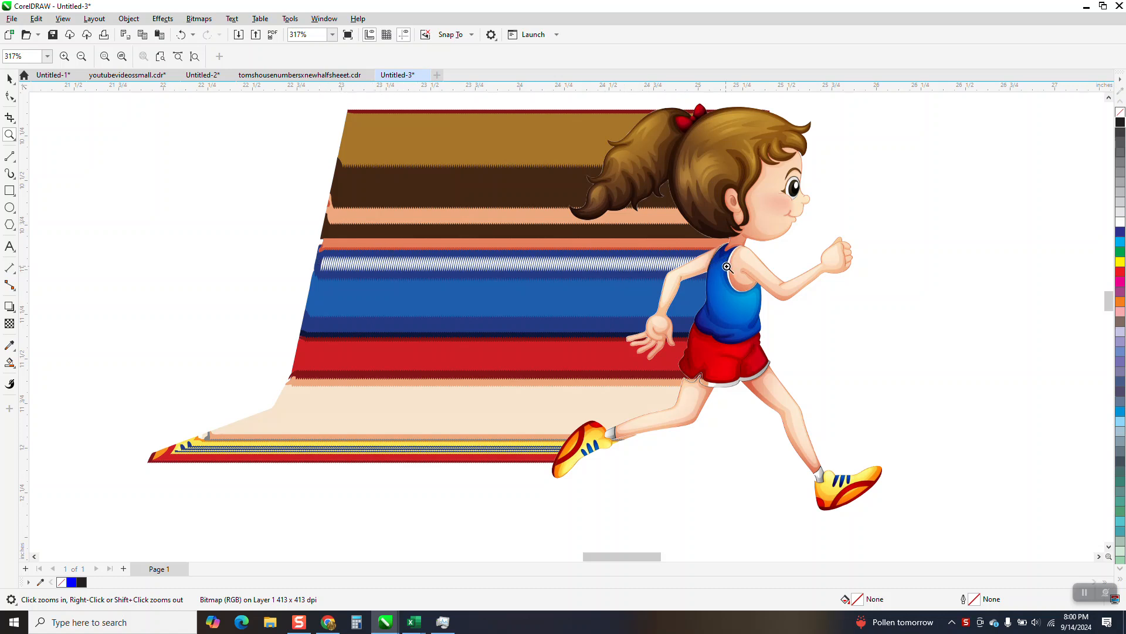
Set the document's nudge distance to 3 inches.
{"action": "scroll", "coordinate": [205, 218], "scroll_direction": "down", "scroll_amount": 1}
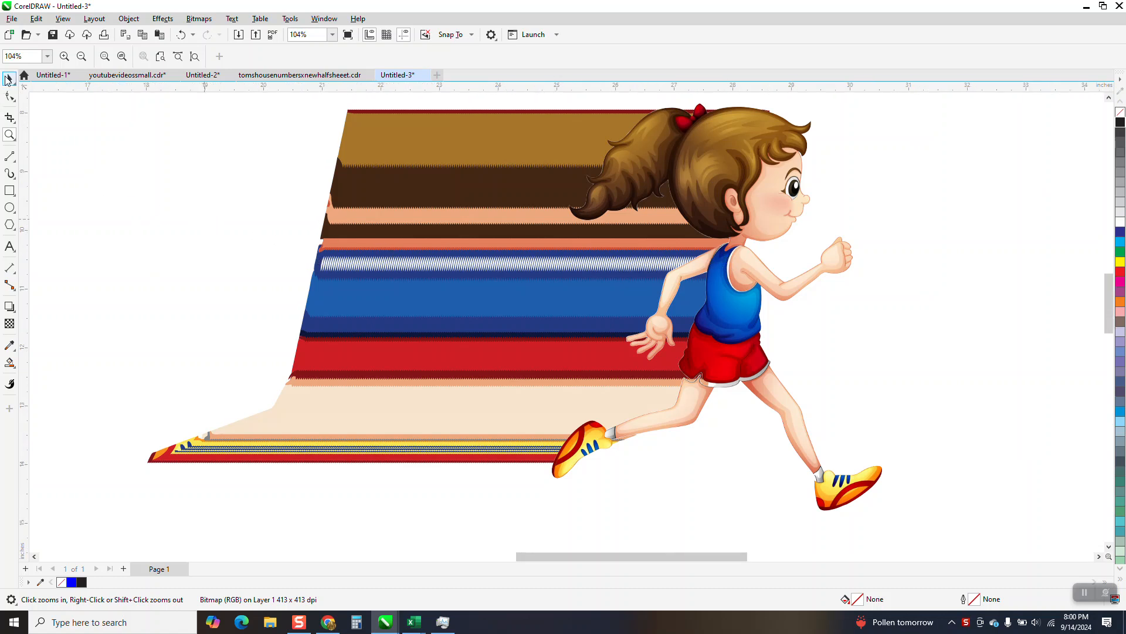
{"action": "key", "text": "space"}
{"action": "left_click_drag", "start_coordinate": [751, 377], "coordinate": [715, 282]}
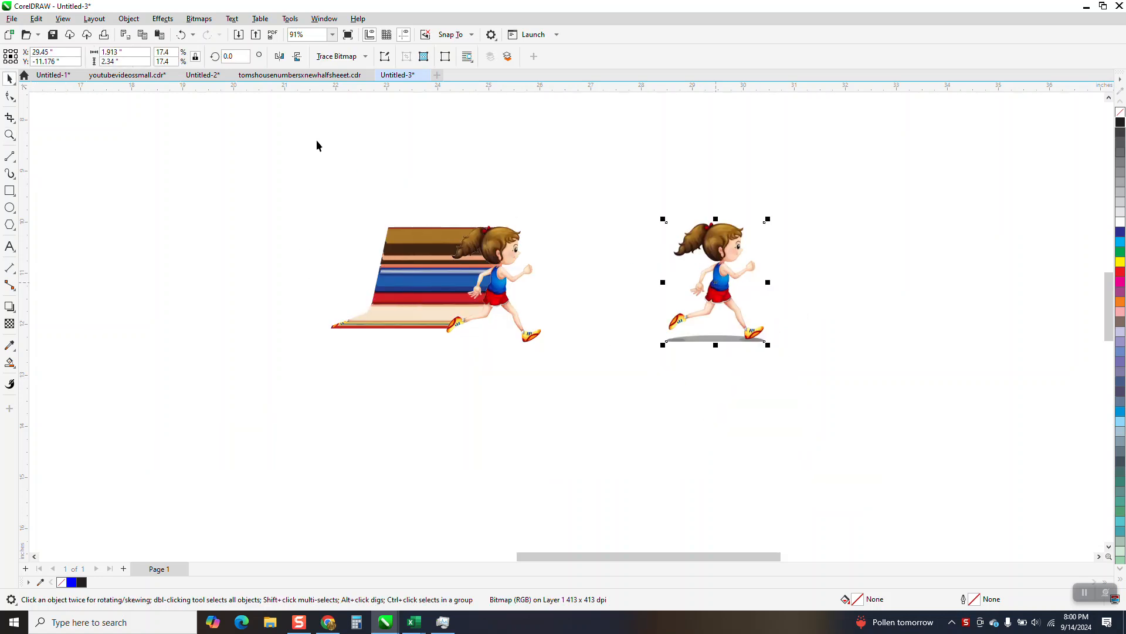
{"action": "left_click", "coordinate": [134, 61]}
{"action": "left_click", "coordinate": [236, 137]}
{"action": "left_click_drag", "start_coordinate": [404, 58], "coordinate": [306, 57]}
{"action": "type", "text": "3"}
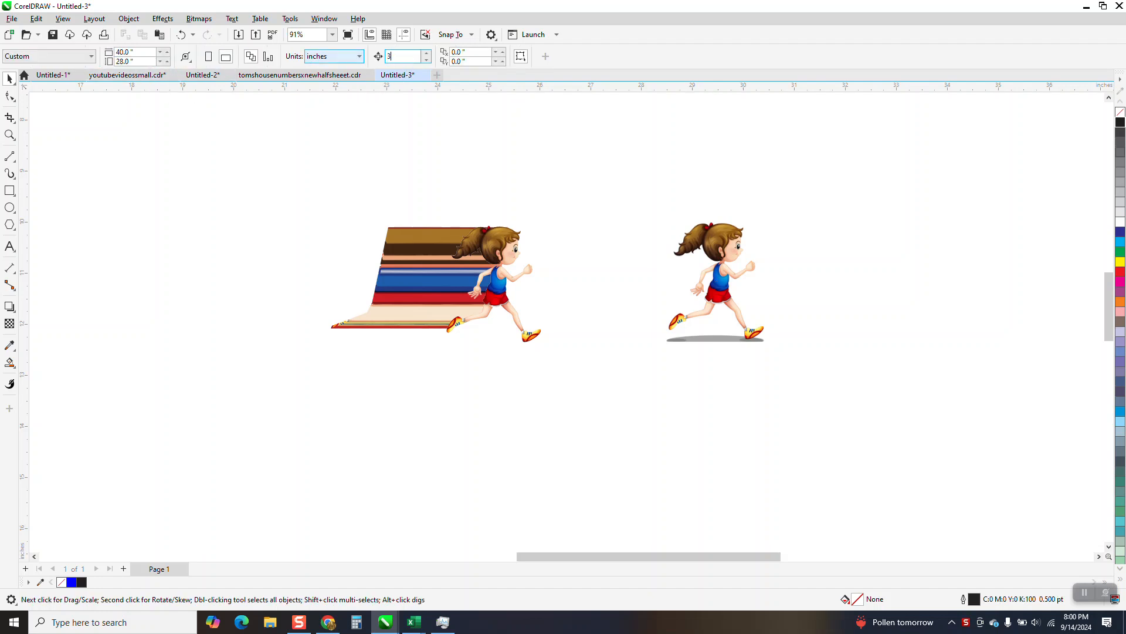
Duplicate the runner bitmap with the gray shadow and offset the copy 3 inches to the right.
{"action": "left_click", "coordinate": [712, 230]}
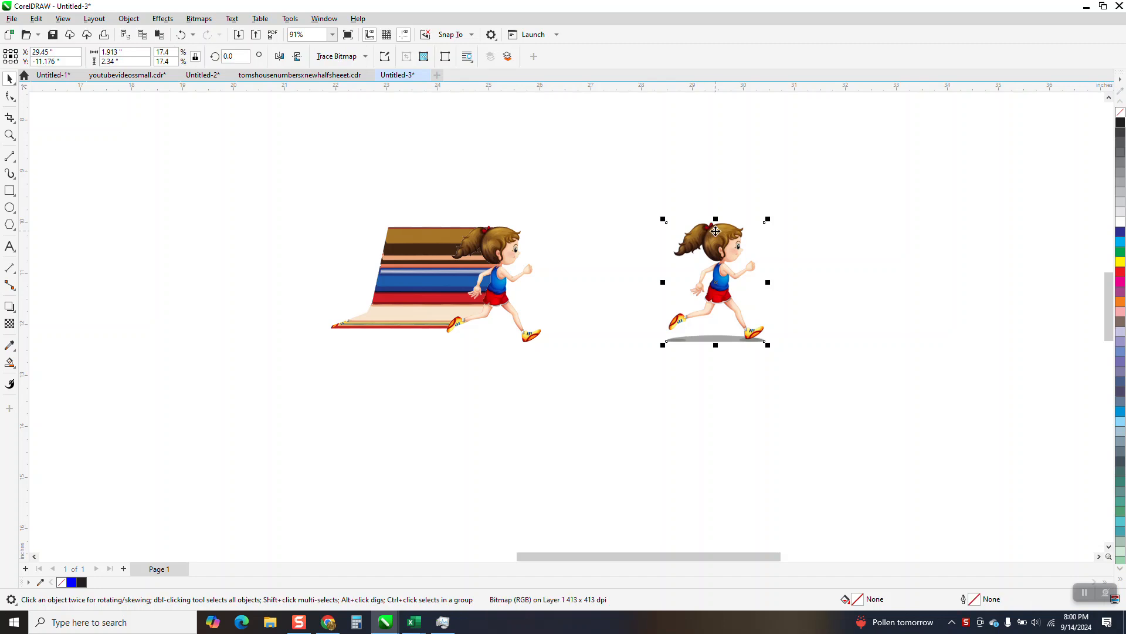
{"action": "key", "text": "KP_Add"}
{"action": "key", "text": "Right"}
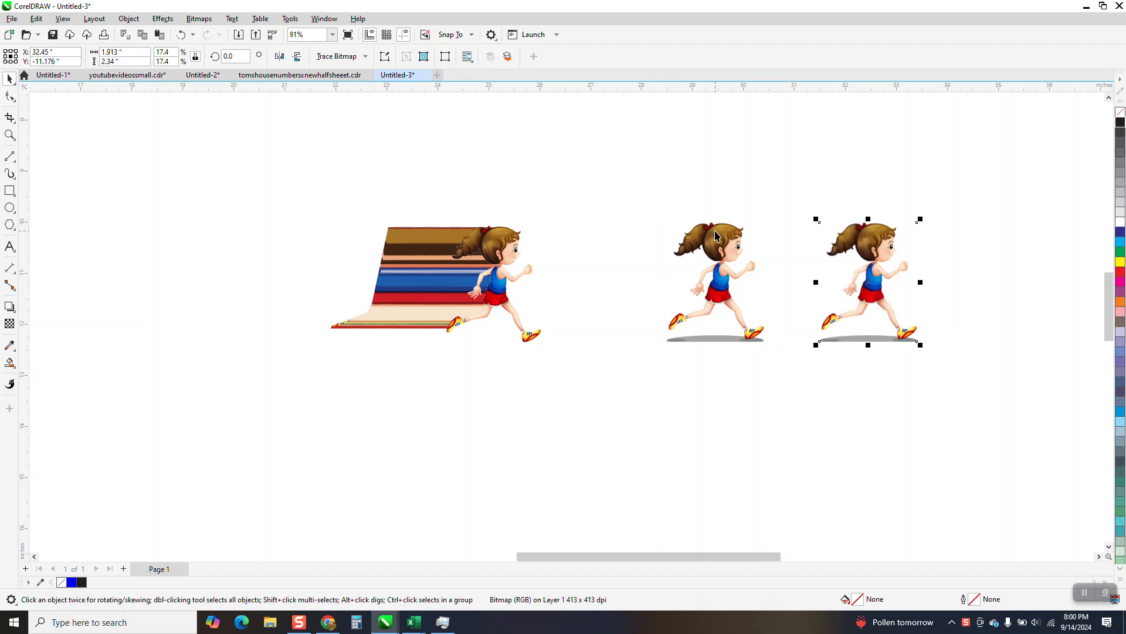
Outline-trace the copied runner bitmap as Clipart and place the traced result 3 inches to the right.
{"action": "left_click", "coordinate": [364, 57]}
{"action": "mouse_move", "coordinate": [376, 98]}
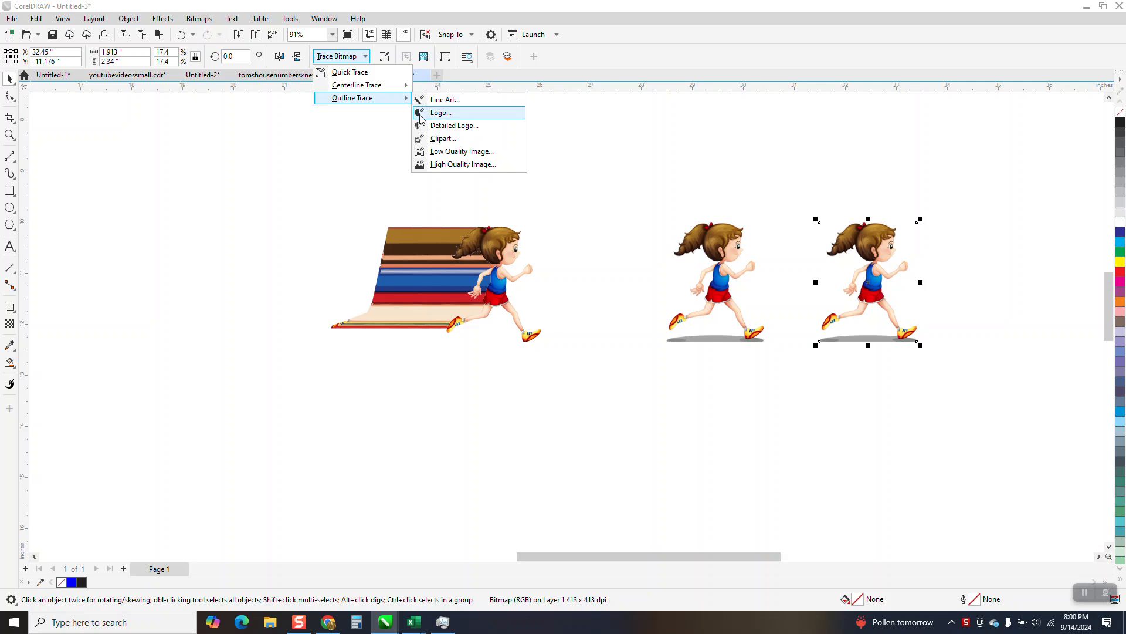
{"action": "left_click", "coordinate": [437, 139]}
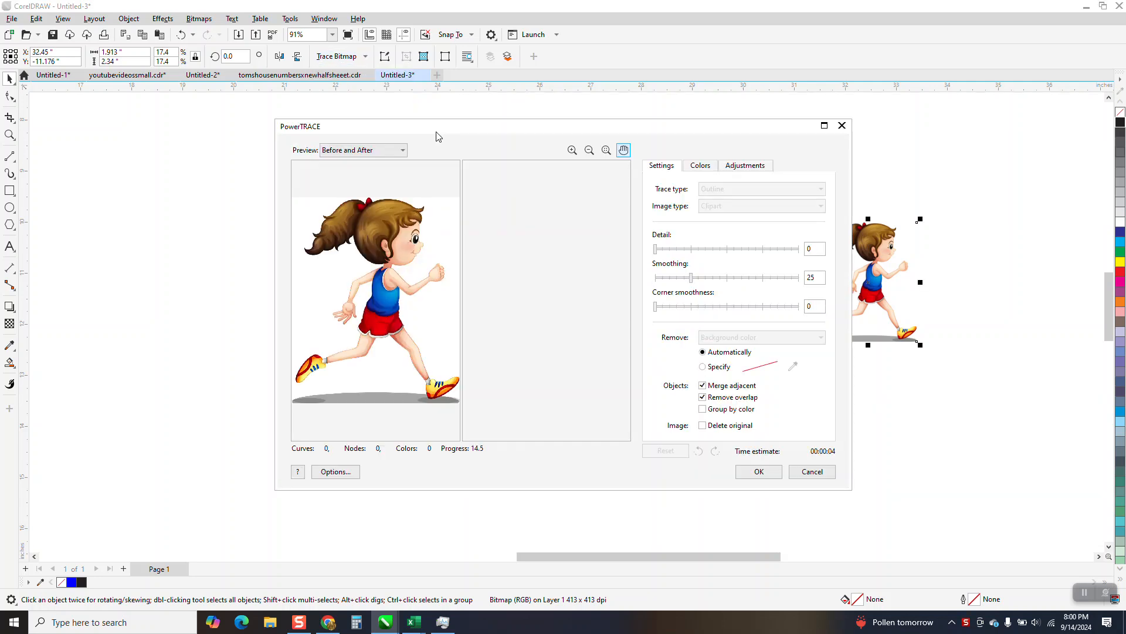
{"action": "left_click", "coordinate": [759, 472]}
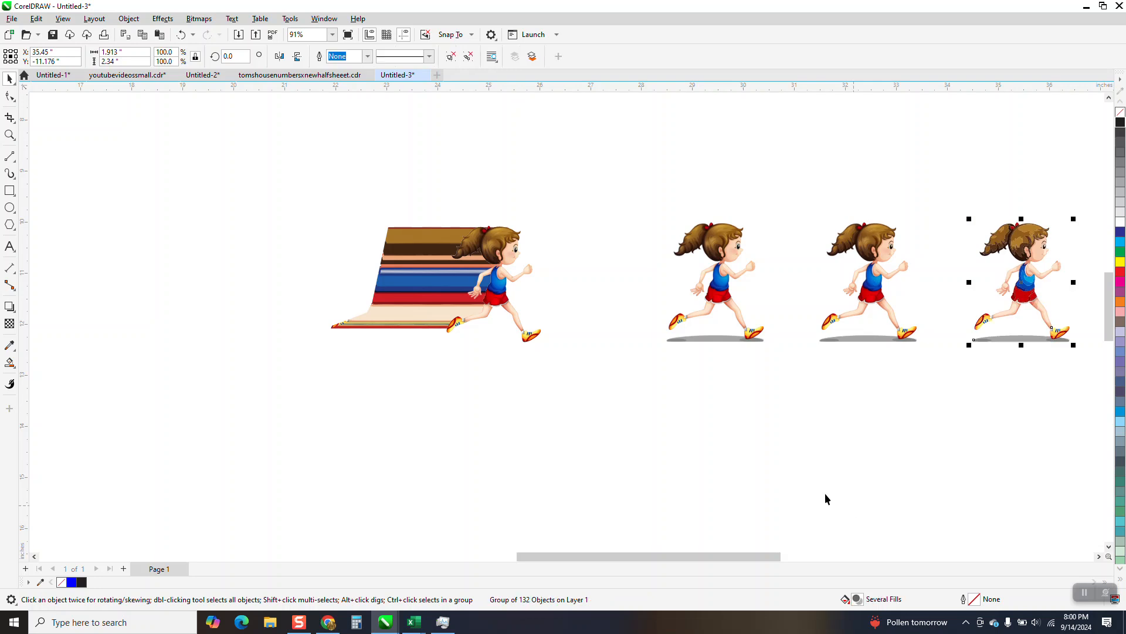
Ungroup all objects of the traced runner.
{"action": "left_click", "coordinate": [125, 20]}
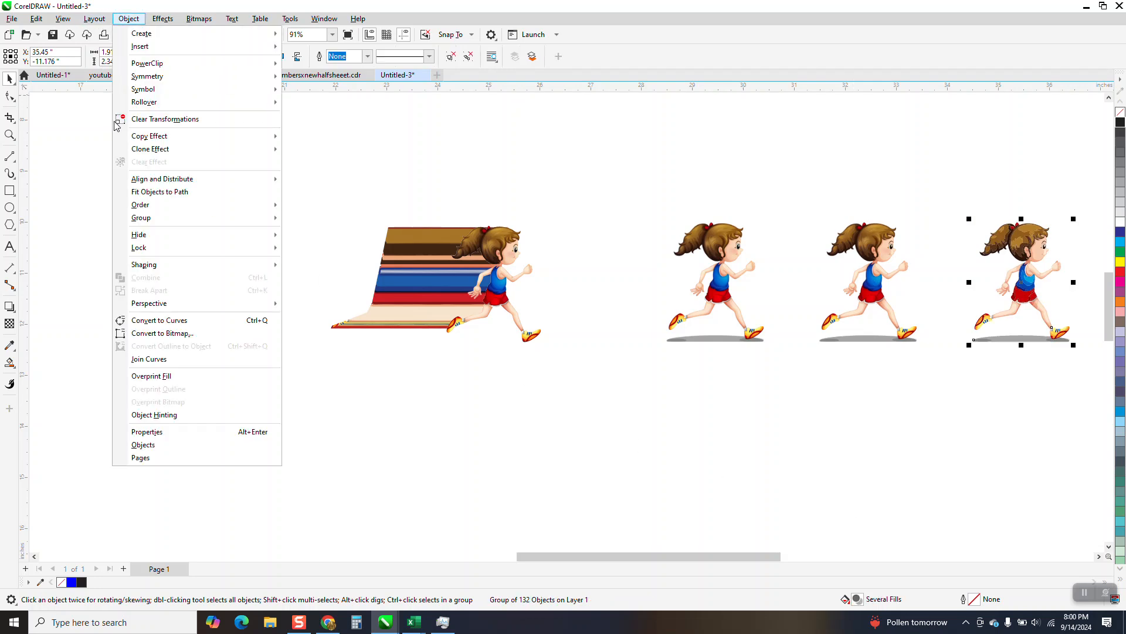
{"action": "mouse_move", "coordinate": [146, 220]}
{"action": "left_click", "coordinate": [314, 232]}
Delete the large gray shadow and the two darker shadow ellipses beneath the traced runner's feet.
{"action": "left_click", "coordinate": [10, 135]}
{"action": "left_click_drag", "start_coordinate": [924, 211], "coordinate": [1085, 376]}
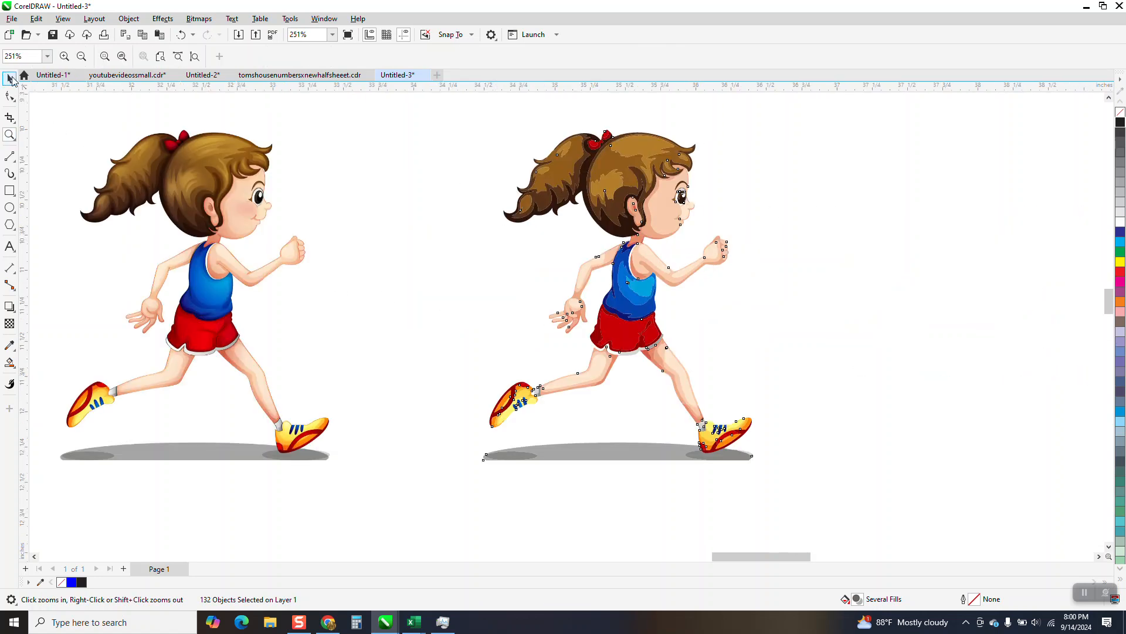
{"action": "key", "text": "space"}
{"action": "left_click", "coordinate": [601, 454]}
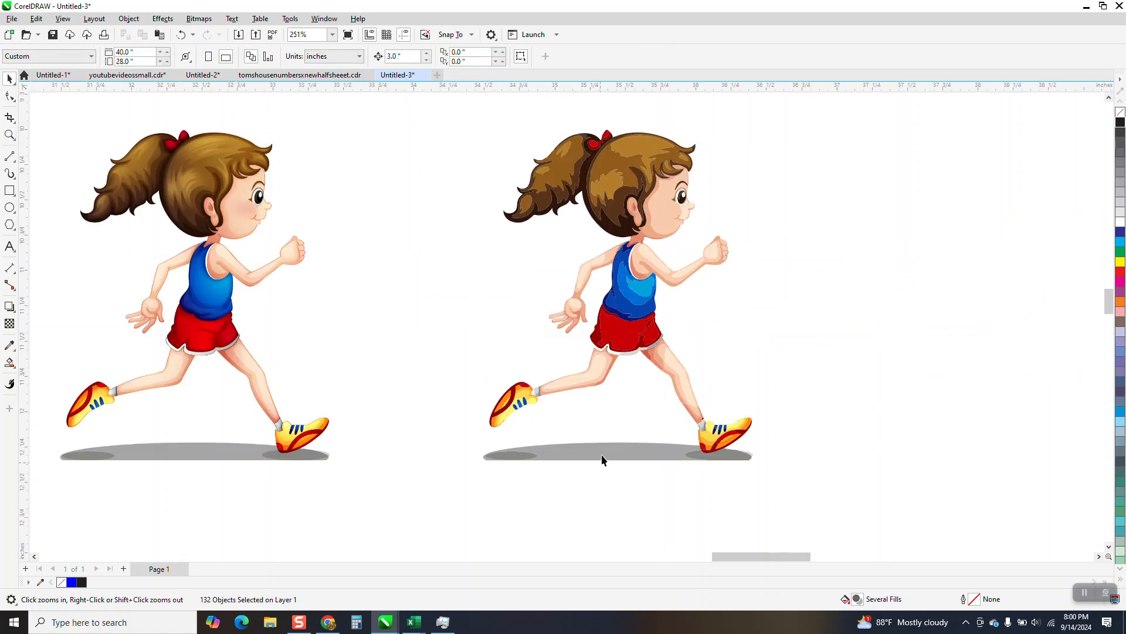
{"action": "key", "text": "Delete"}
{"action": "left_click", "coordinate": [510, 456]}
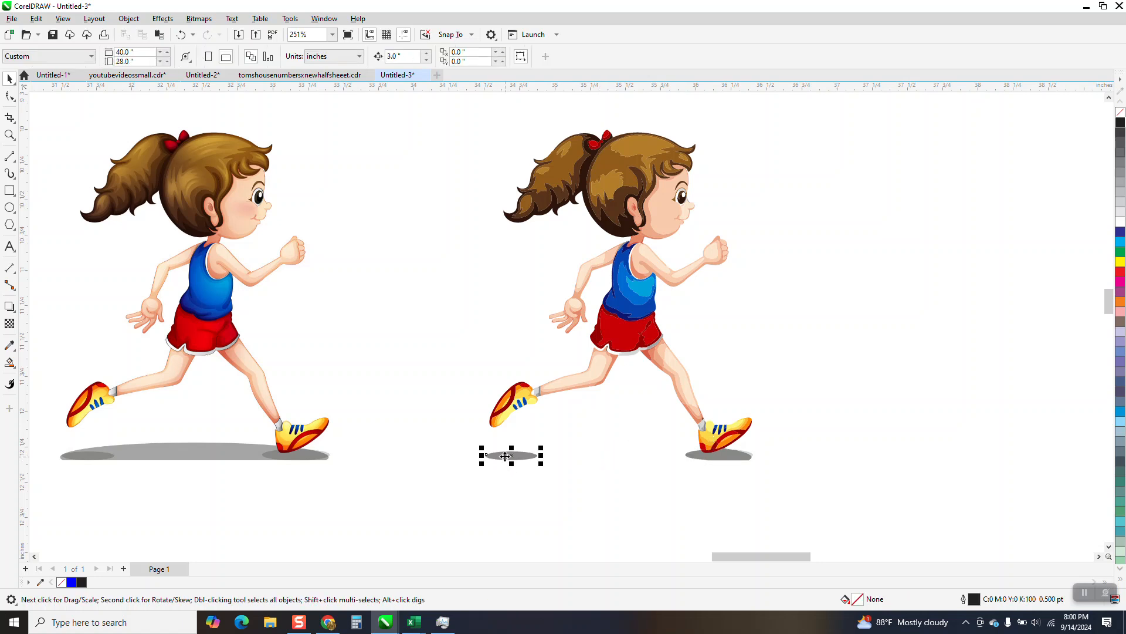
{"action": "key", "text": "Delete"}
{"action": "left_click", "coordinate": [723, 458]}
{"action": "key", "text": "Delete"}
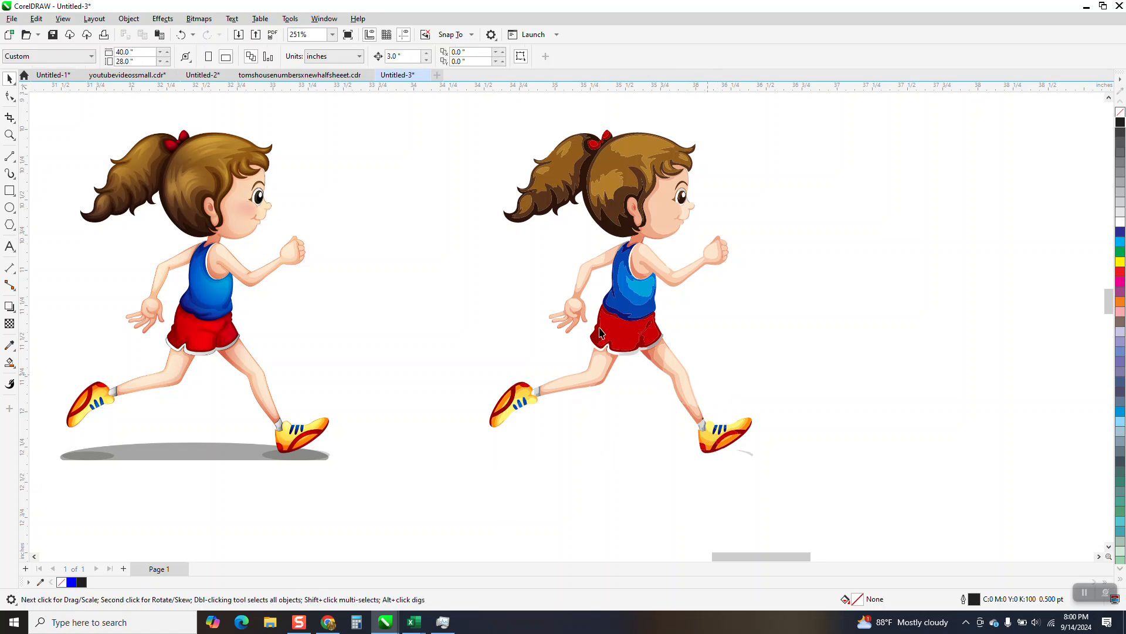
Draw a rectangle around the traced runner and Smart Fill the enclosed area in blue, placing the result 3 inches to the right.
{"action": "left_click", "coordinate": [10, 191]}
{"action": "mouse_move", "coordinate": [442, 119]}
{"action": "left_mouse_down"}
{"action": "mouse_move", "coordinate": [572, 382]}
{"action": "mouse_move", "coordinate": [794, 468]}
{"action": "left_mouse_up"}
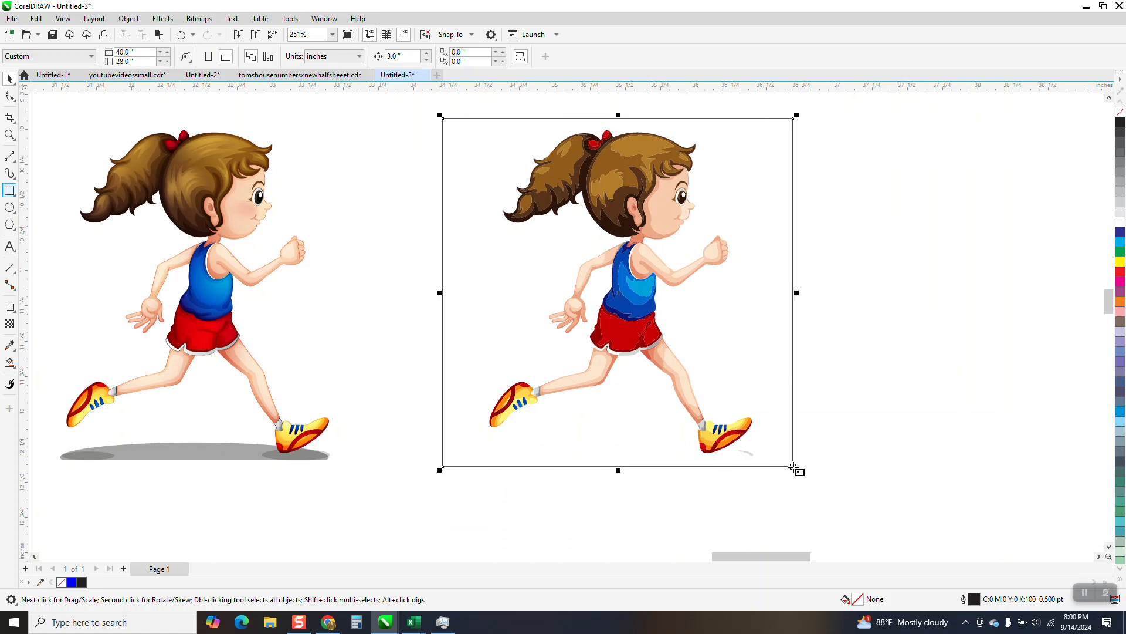
{"action": "left_click", "coordinate": [9, 364]}
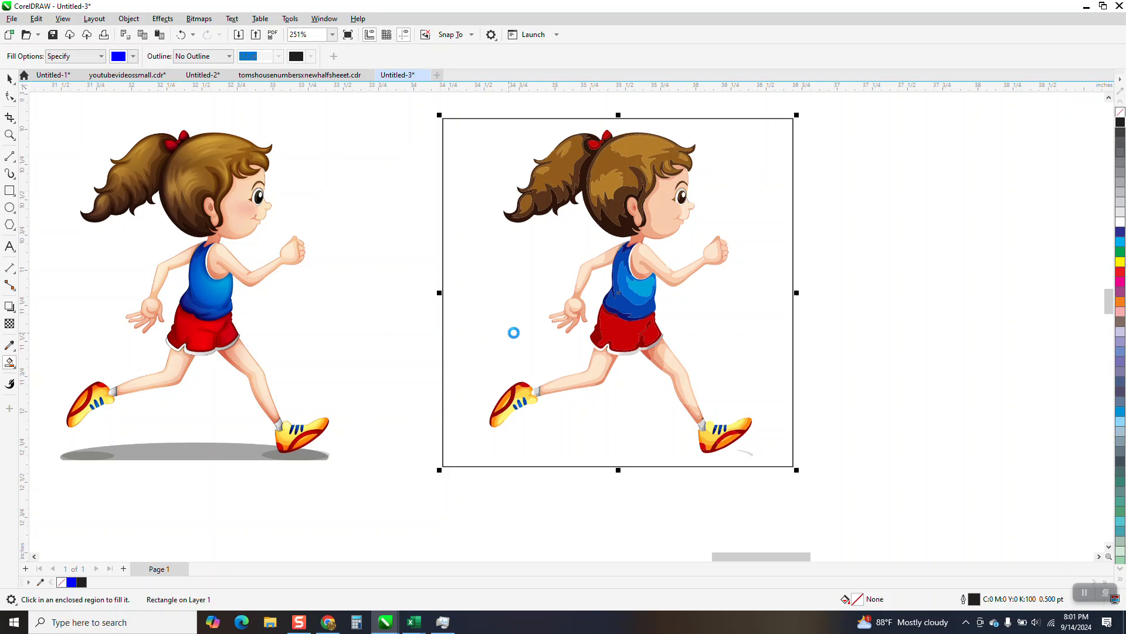
{"action": "left_click", "coordinate": [514, 333]}
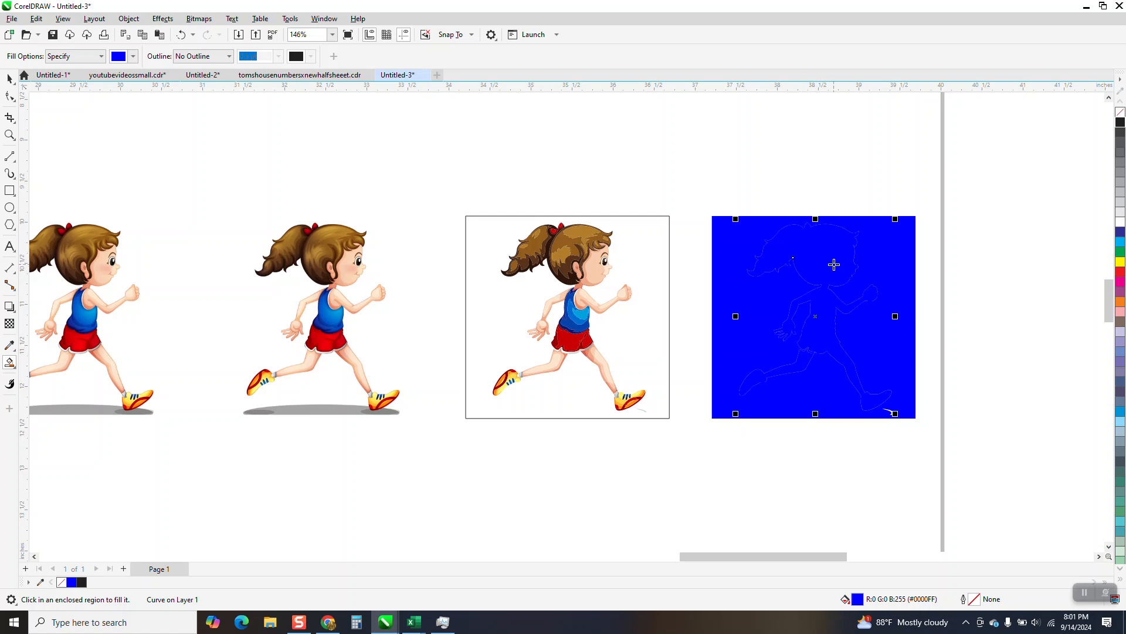
Move the blue runner silhouette 6 inches left onto the bitmap copy, intersect the two, and place the cut-out 3 inches below.
{"action": "key", "text": "Left"}
{"action": "key", "text": "Left"}
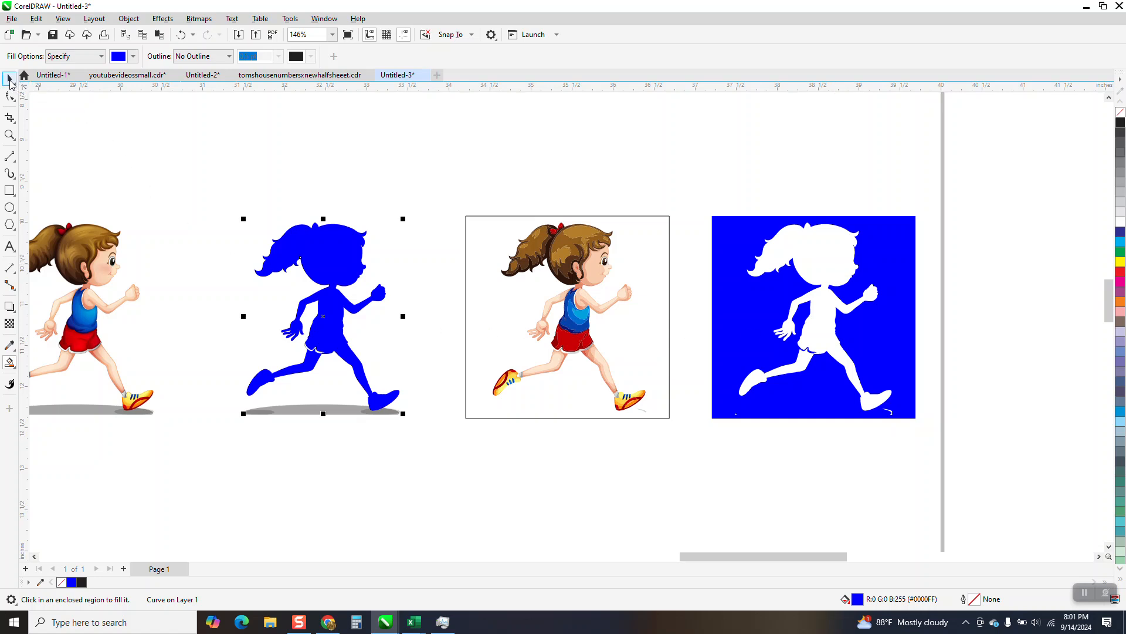
{"action": "left_click_drag", "start_coordinate": [169, 165], "coordinate": [456, 477]}
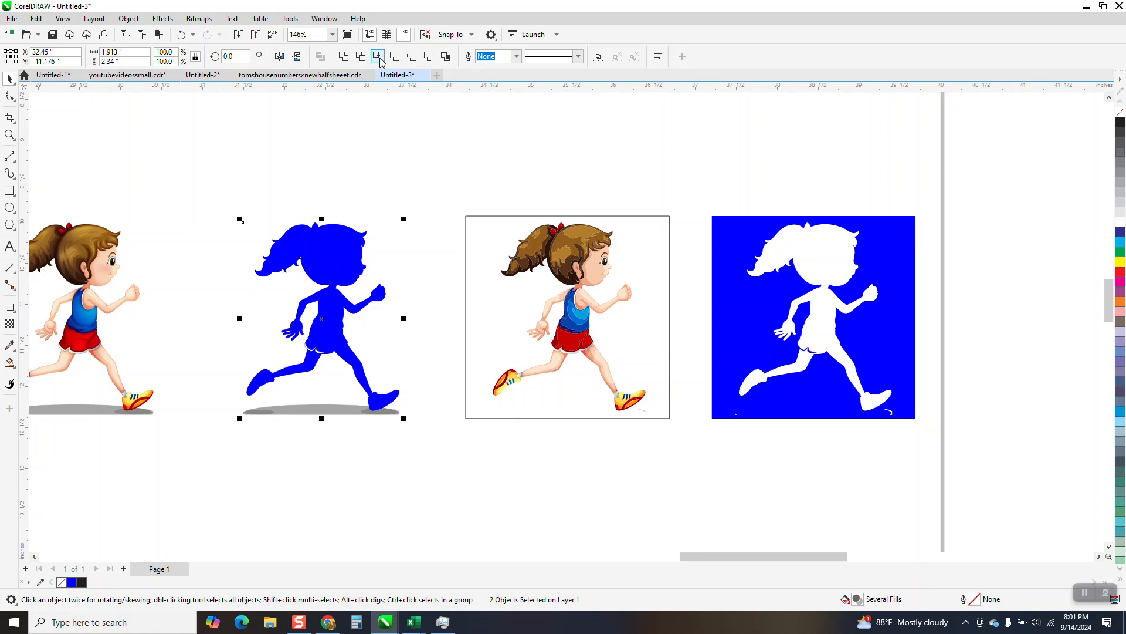
{"action": "left_click", "coordinate": [378, 57]}
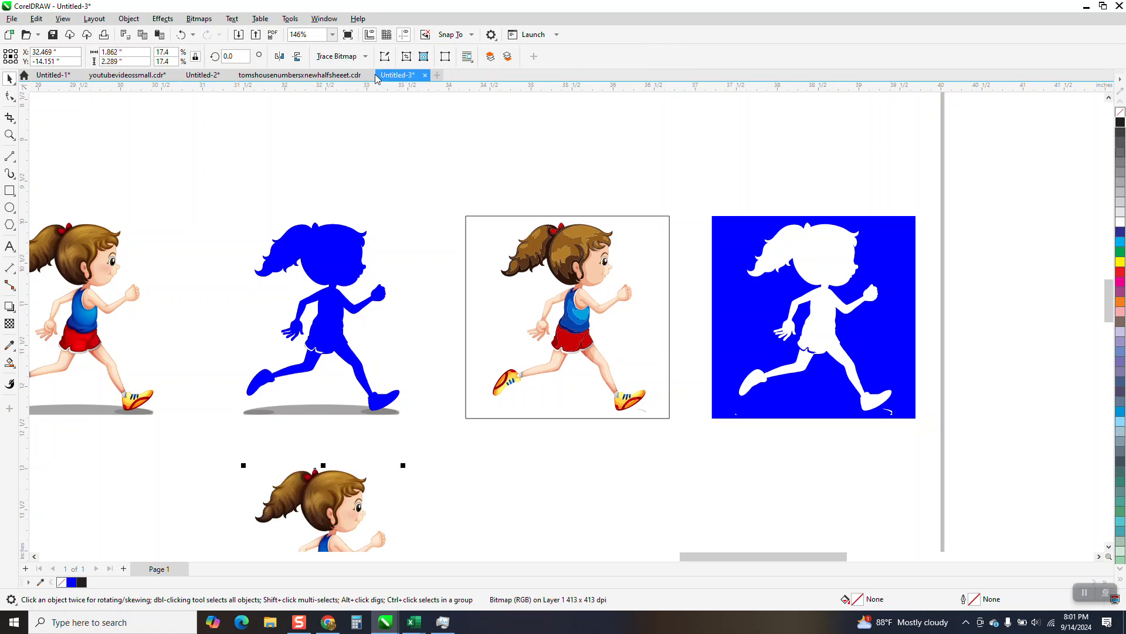
Draw a yellow rectangle about 5.13 by 2.87 inches over the cut-out runner and send it to the back of the page.
{"action": "scroll", "coordinate": [449, 234], "scroll_direction": "down", "scroll_amount": 1}
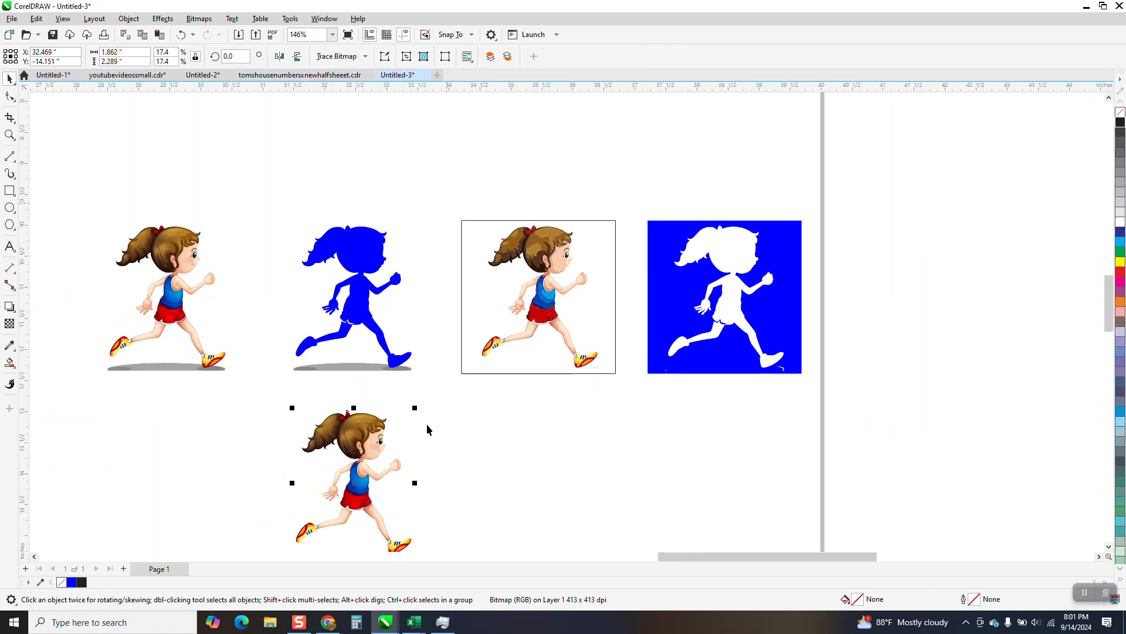
{"action": "left_click", "coordinate": [10, 191]}
{"action": "left_click_drag", "start_coordinate": [212, 377], "coordinate": [529, 508]}
{"action": "left_click", "coordinate": [1120, 263]}
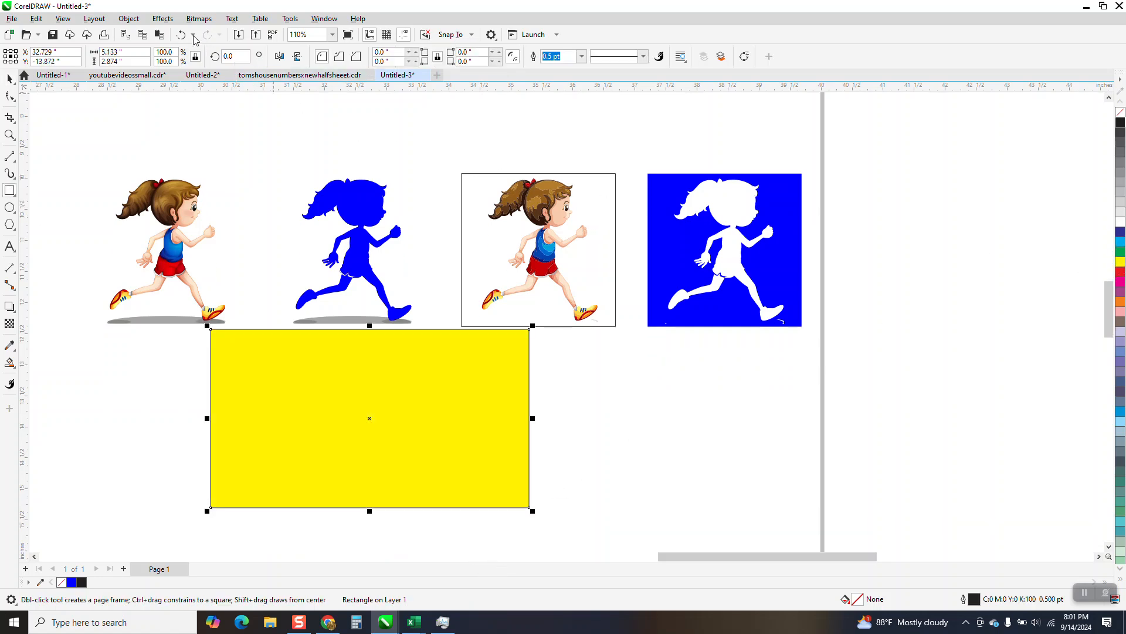
{"action": "left_click", "coordinate": [138, 21]}
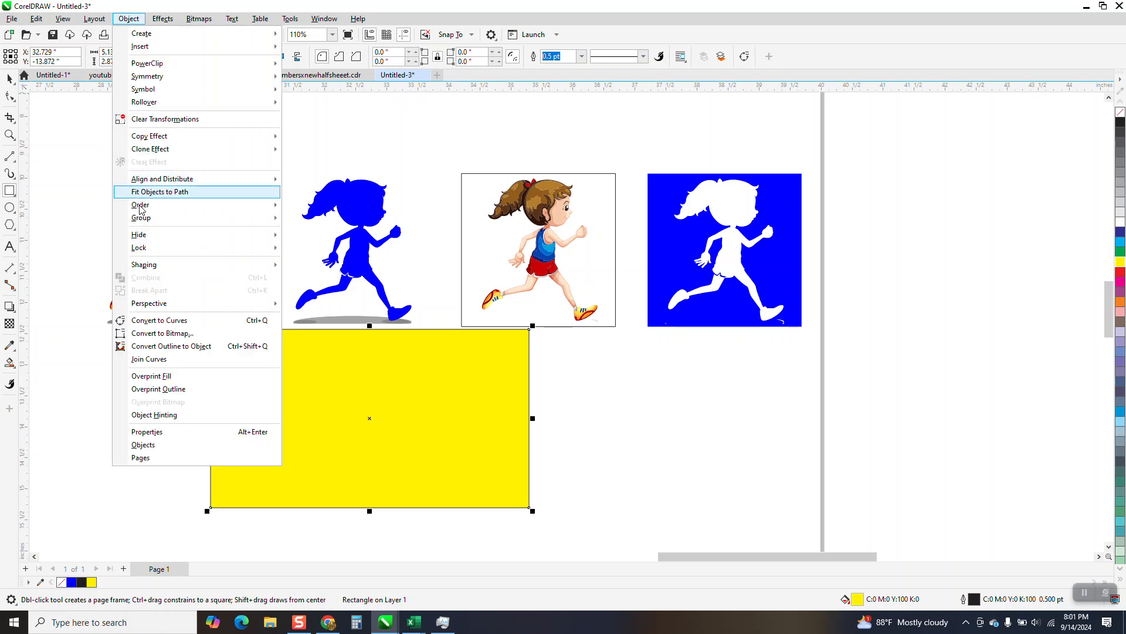
{"action": "mouse_move", "coordinate": [249, 206]}
{"action": "left_click", "coordinate": [291, 220]}
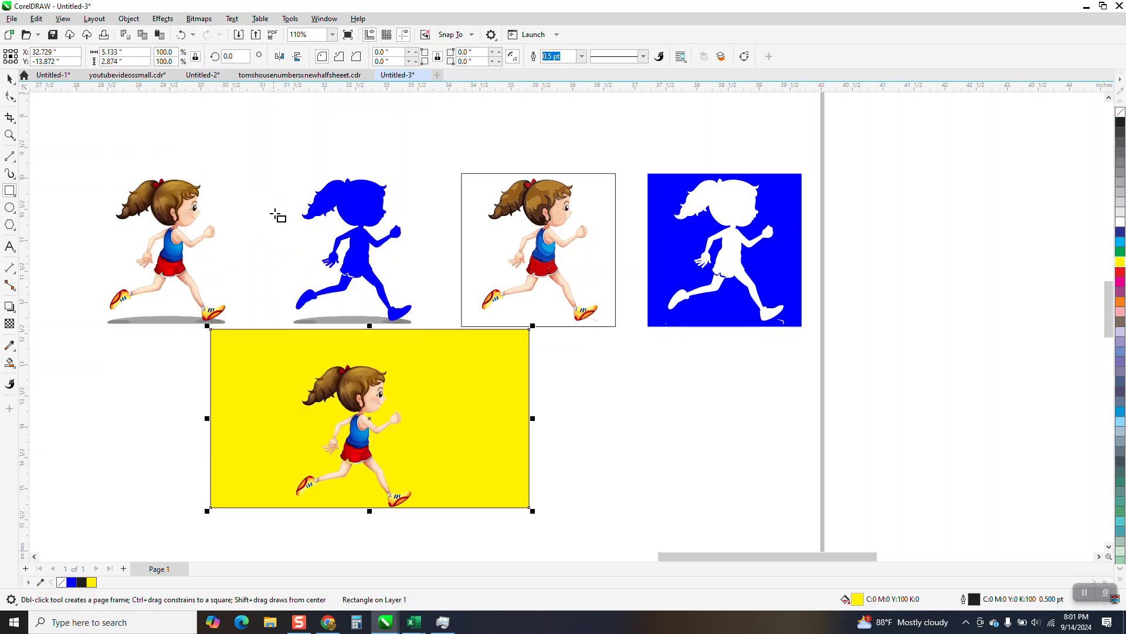
Delete the yellow rectangle behind the cut-out runner.
{"action": "key", "text": "space"}
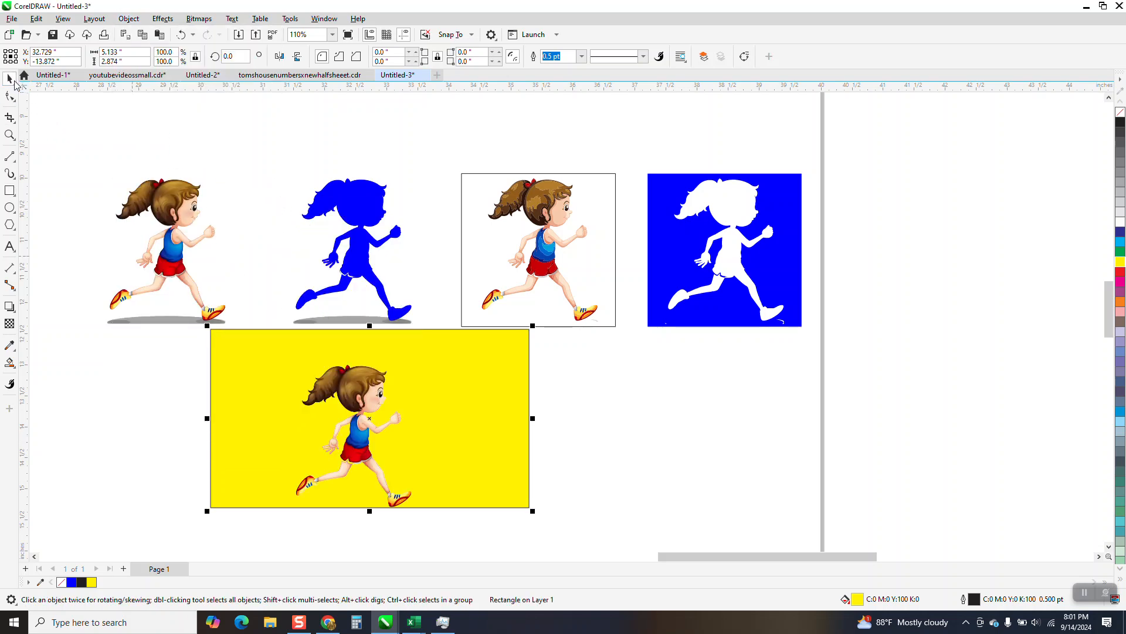
{"action": "key", "text": "Delete"}
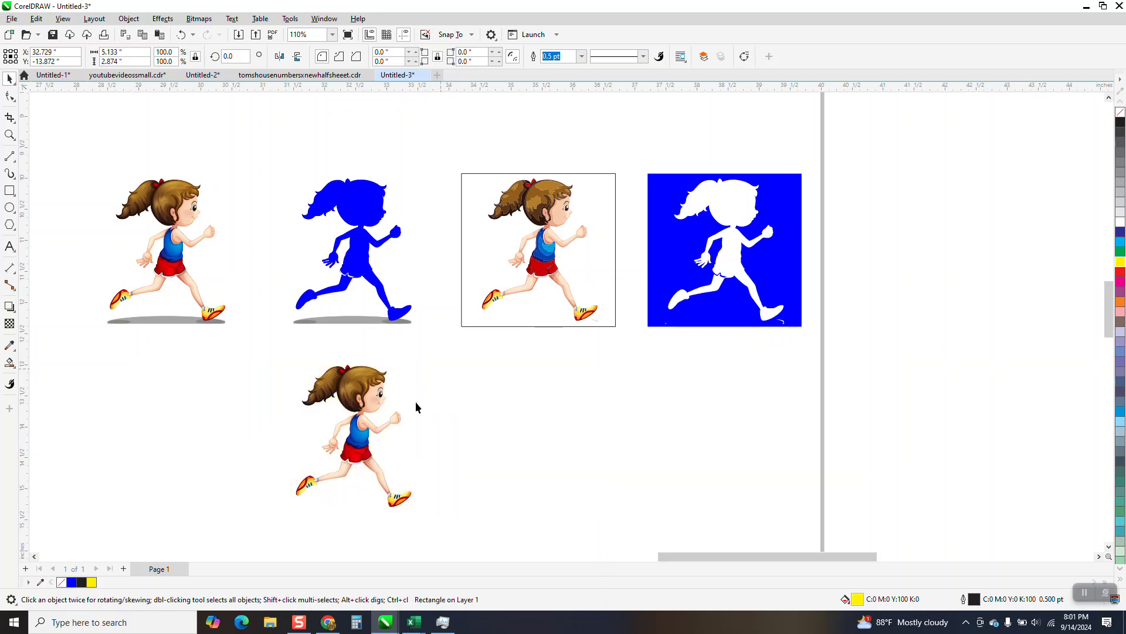
Move the cut-out runner about 2.6 inches right and draw a bent two-segment line from above the head through the rear knee past the back shoe.
{"action": "left_click_drag", "start_coordinate": [399, 384], "coordinate": [561, 382]}
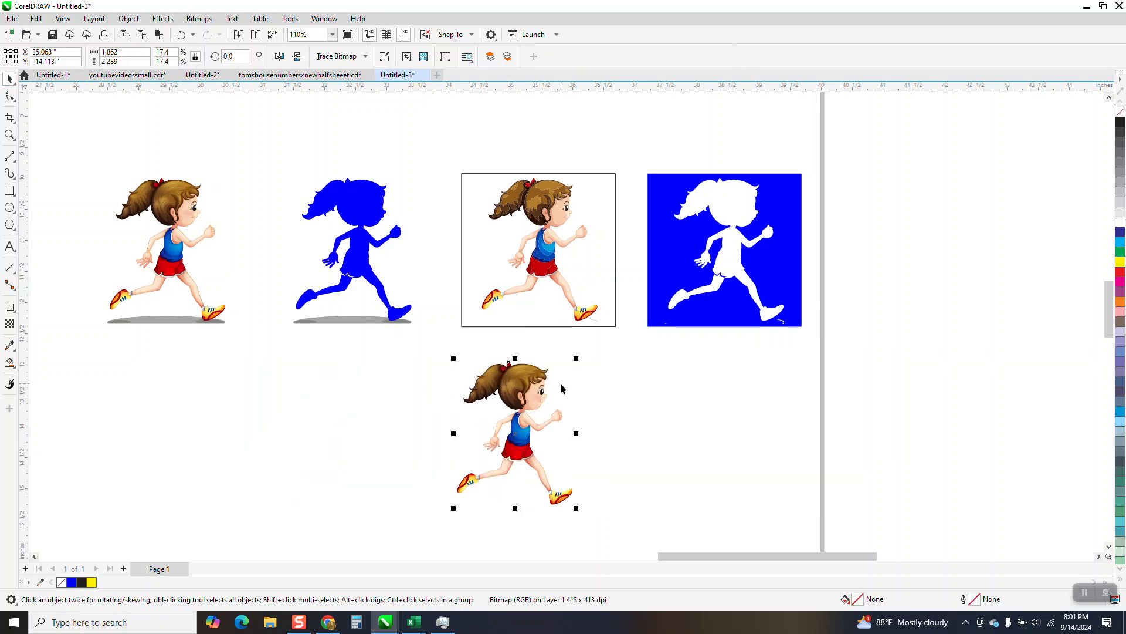
{"action": "left_click", "coordinate": [9, 135]}
{"action": "left_click_drag", "start_coordinate": [414, 330], "coordinate": [664, 569]}
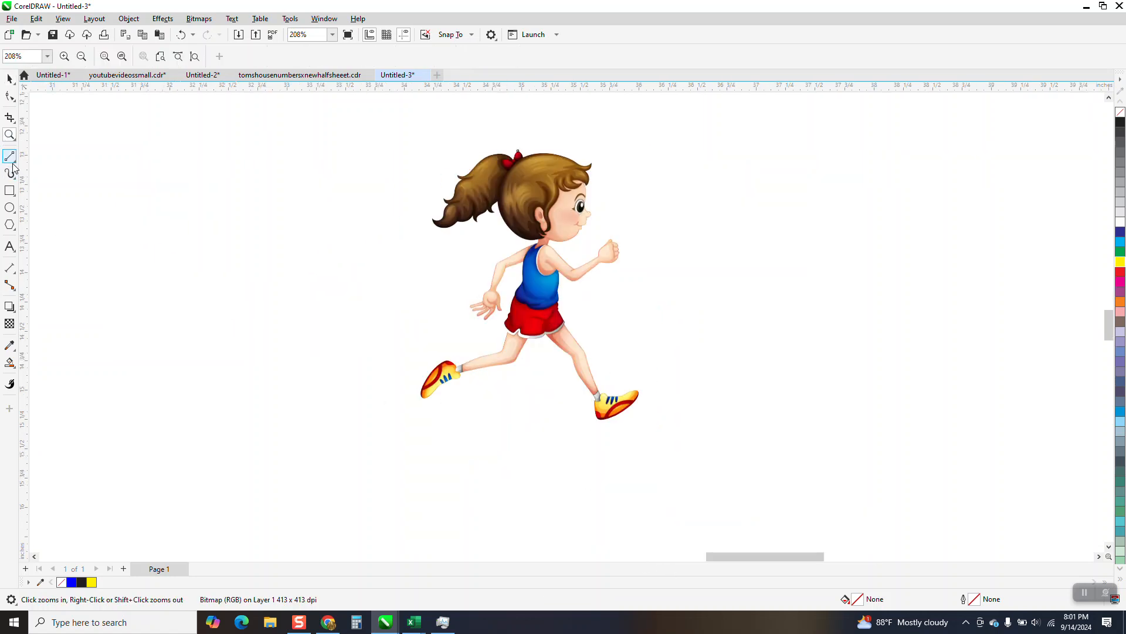
{"action": "left_click", "coordinate": [15, 164]}
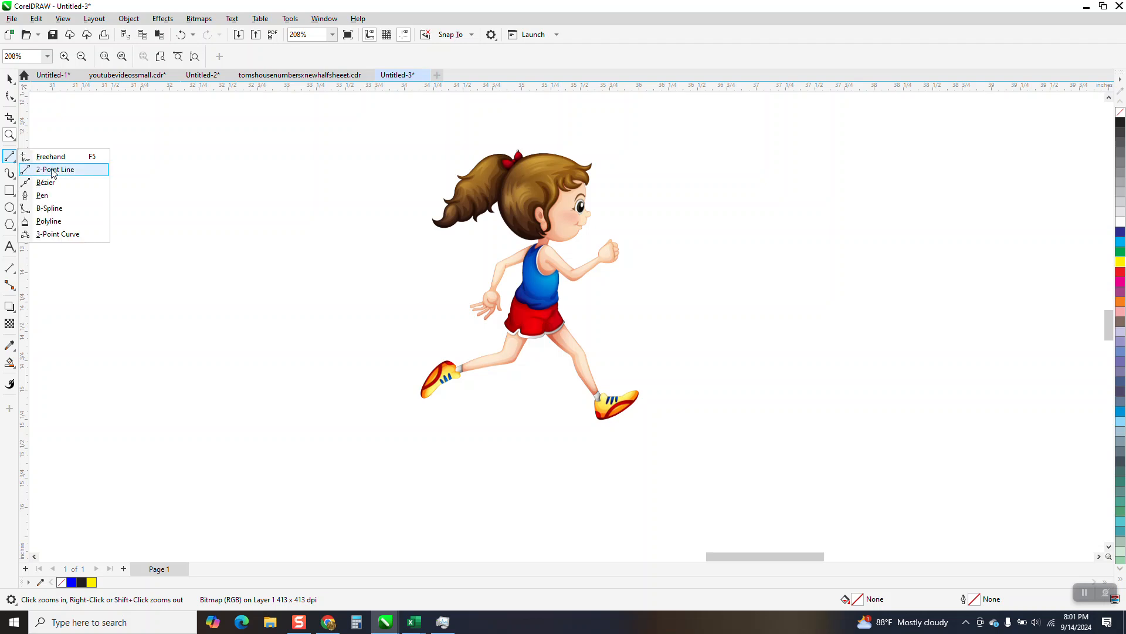
{"action": "left_click", "coordinate": [53, 170]}
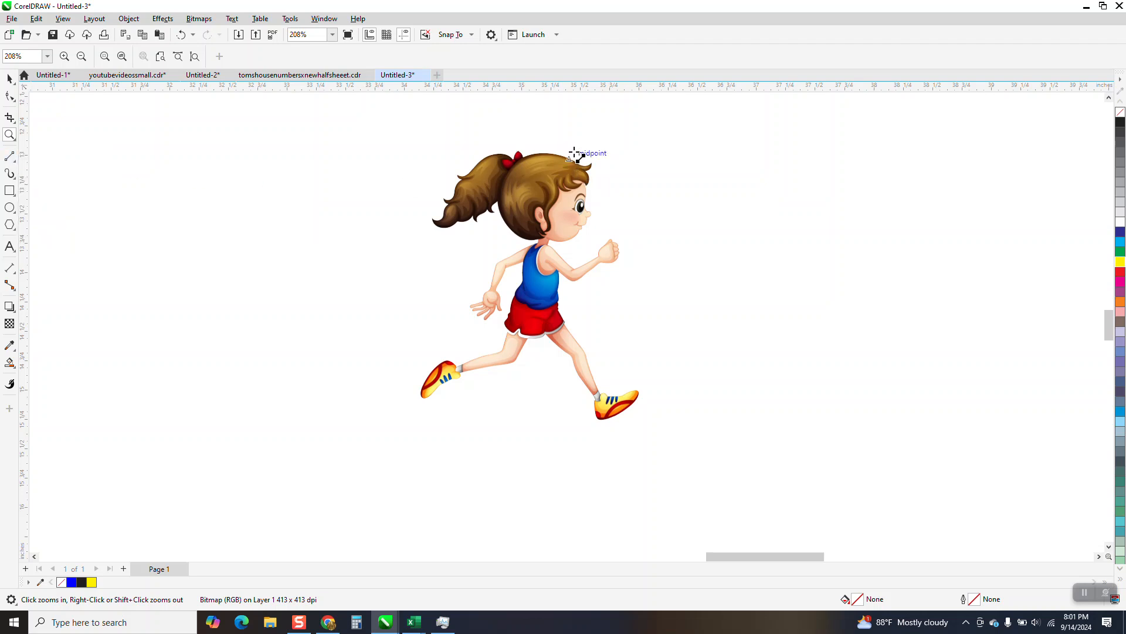
{"action": "left_click_drag", "start_coordinate": [575, 137], "coordinate": [402, 384]}
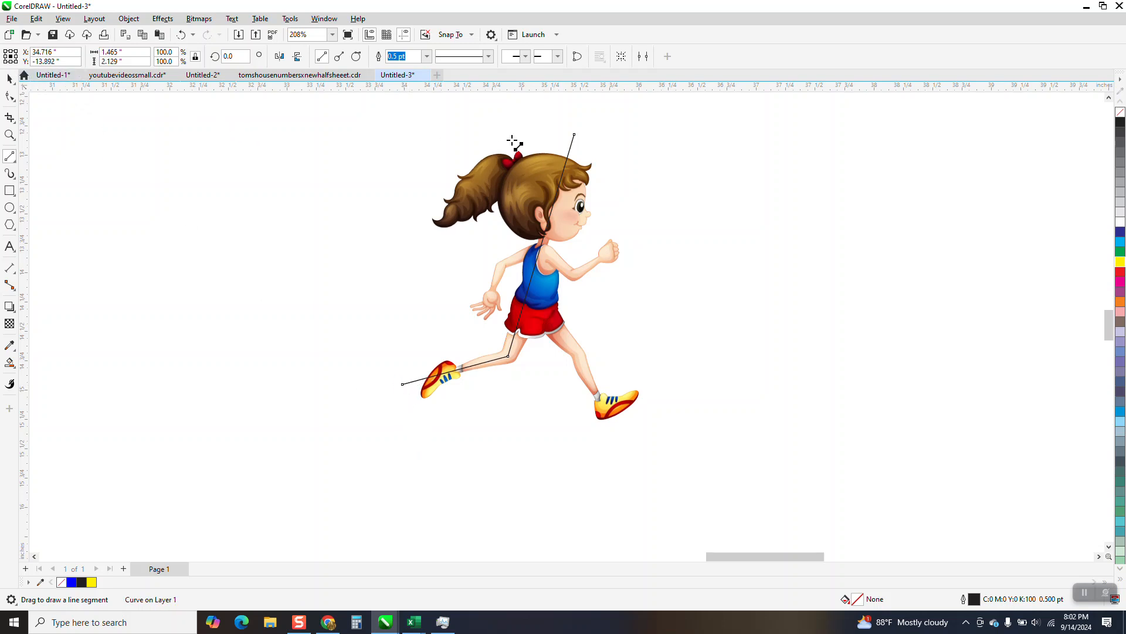
Set the bent line's outline width to 2.0 pt.
{"action": "left_click", "coordinate": [8, 77]}
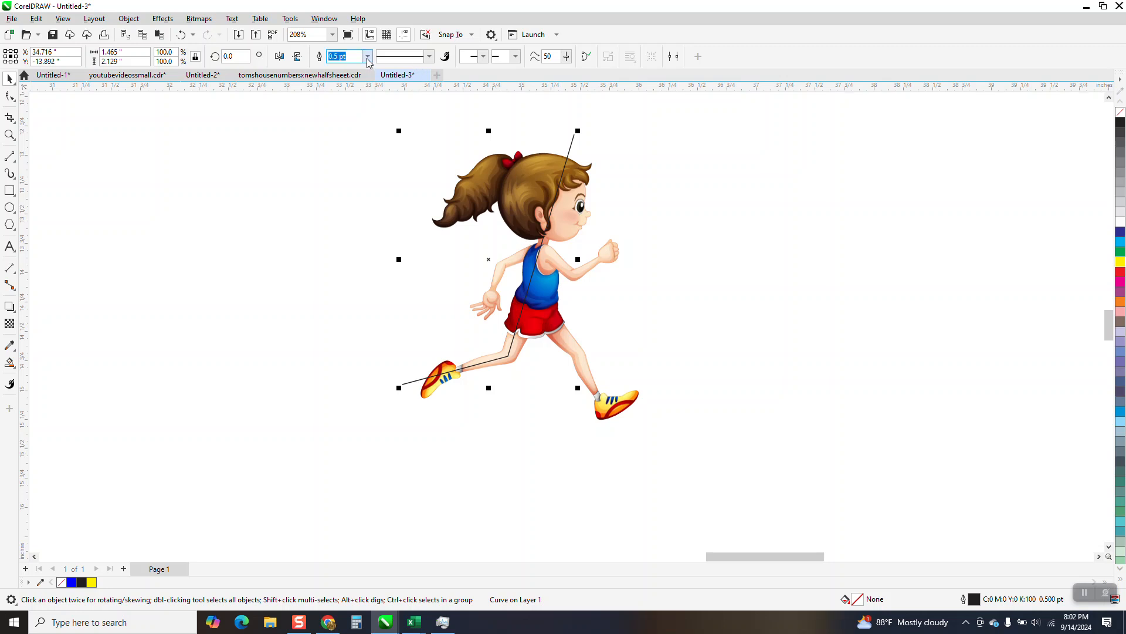
{"action": "left_click", "coordinate": [369, 56]}
{"action": "left_click", "coordinate": [339, 118]}
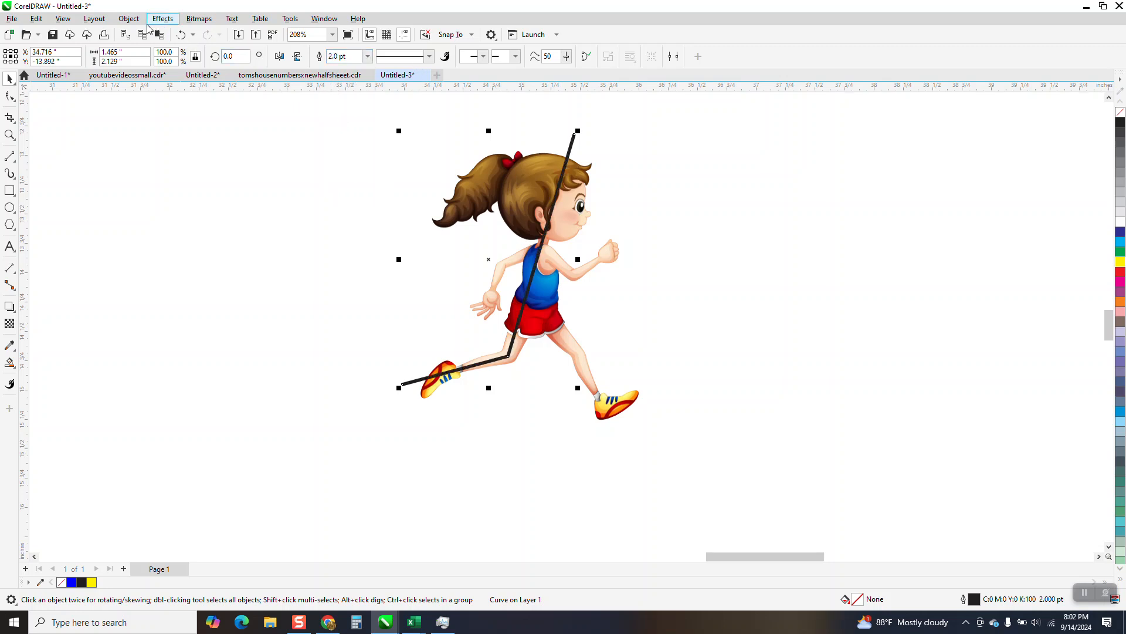
Convert the bent line's outline to an object and give it no fill with a black 0.5 pt outline.
{"action": "left_click", "coordinate": [129, 18]}
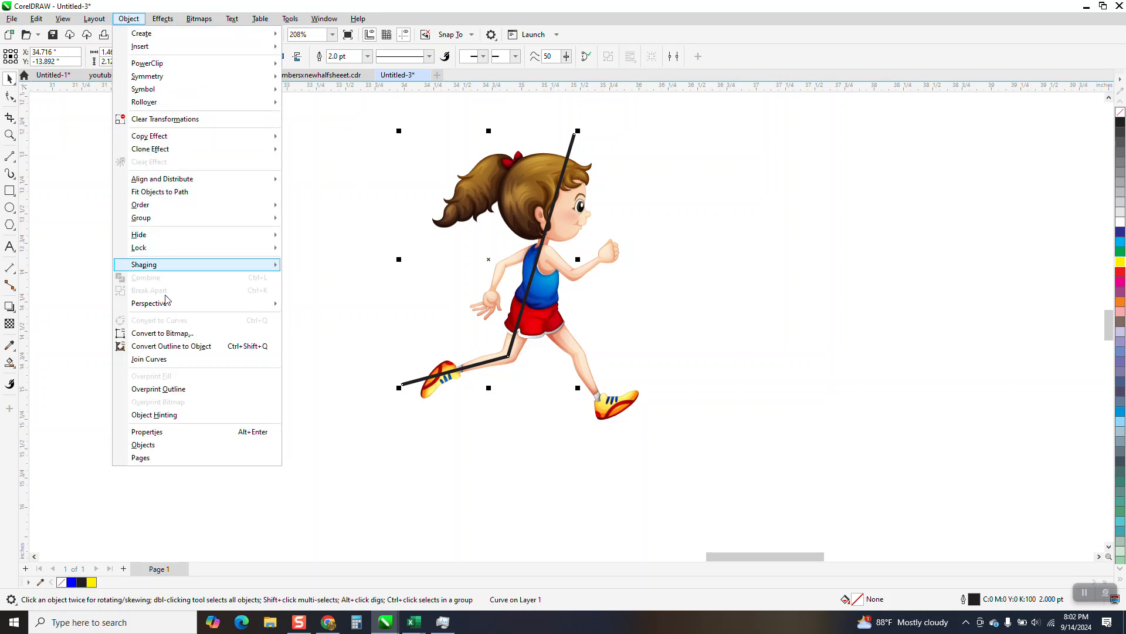
{"action": "left_click", "coordinate": [181, 348]}
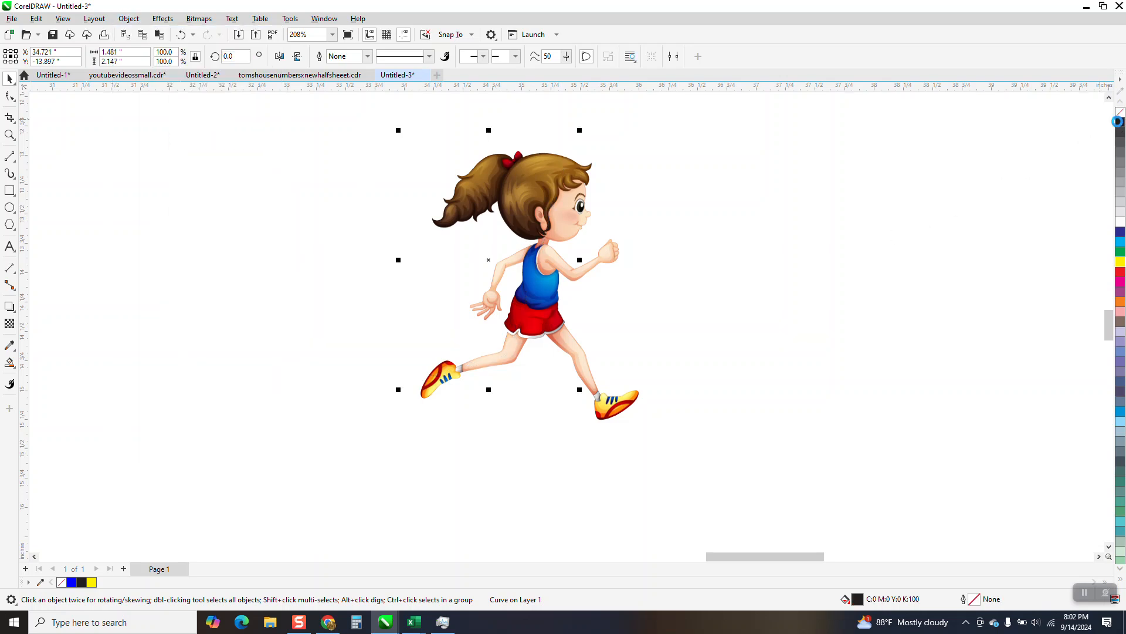
{"action": "left_click", "coordinate": [10, 79]}
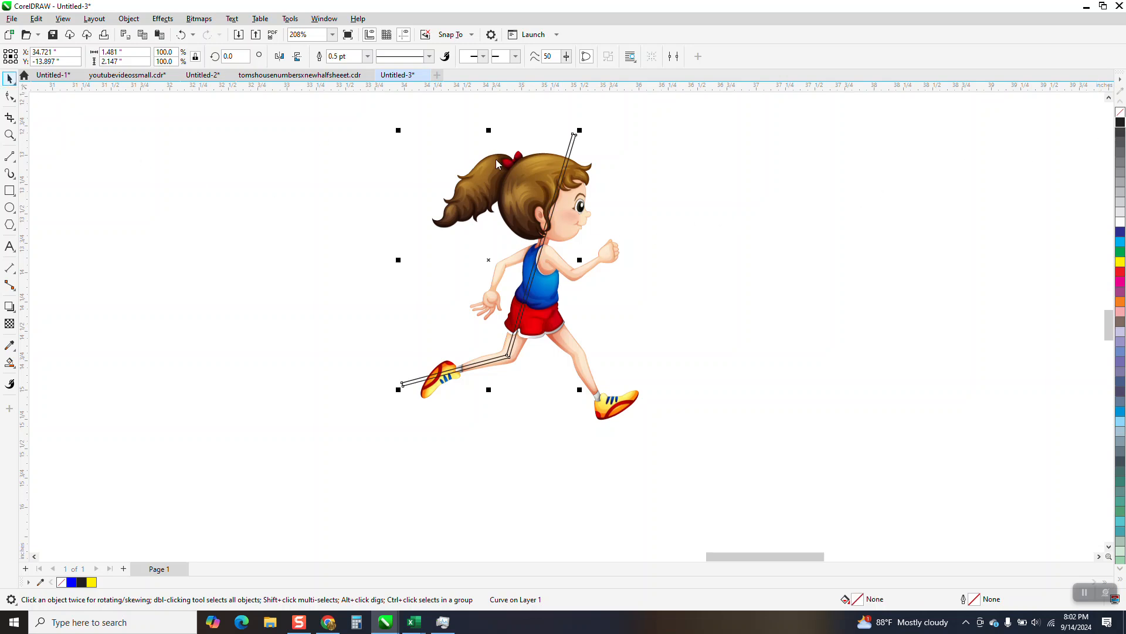
Intersect the bent outline with the runner and move the resulting coloured slice 3 inches right.
{"action": "left_click_drag", "start_coordinate": [357, 120], "coordinate": [734, 473]}
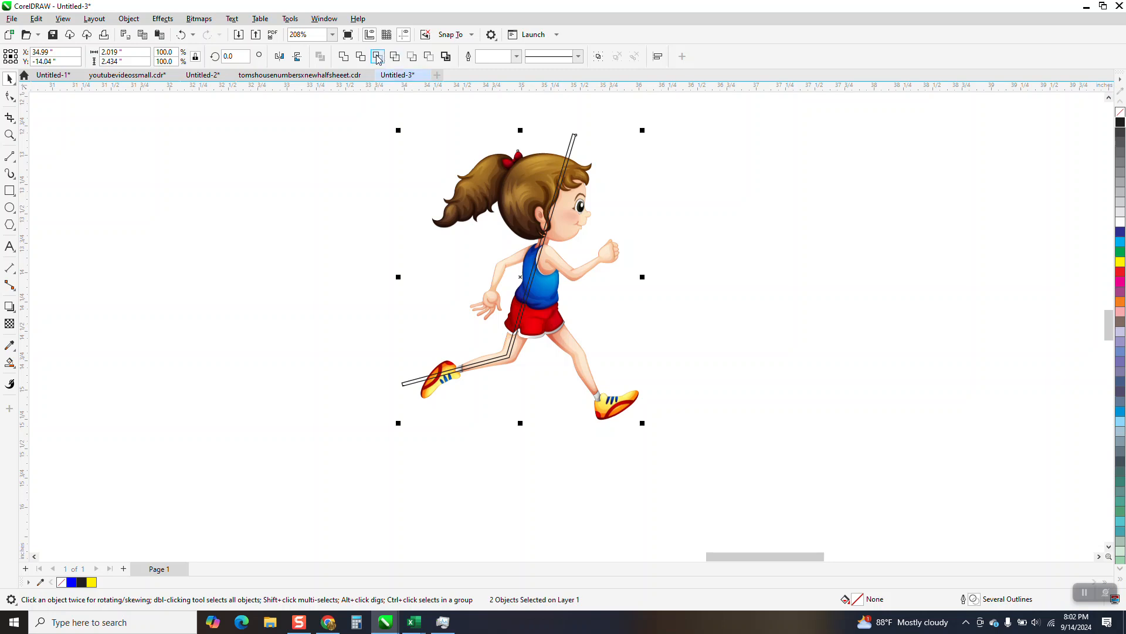
{"action": "left_click", "coordinate": [380, 56]}
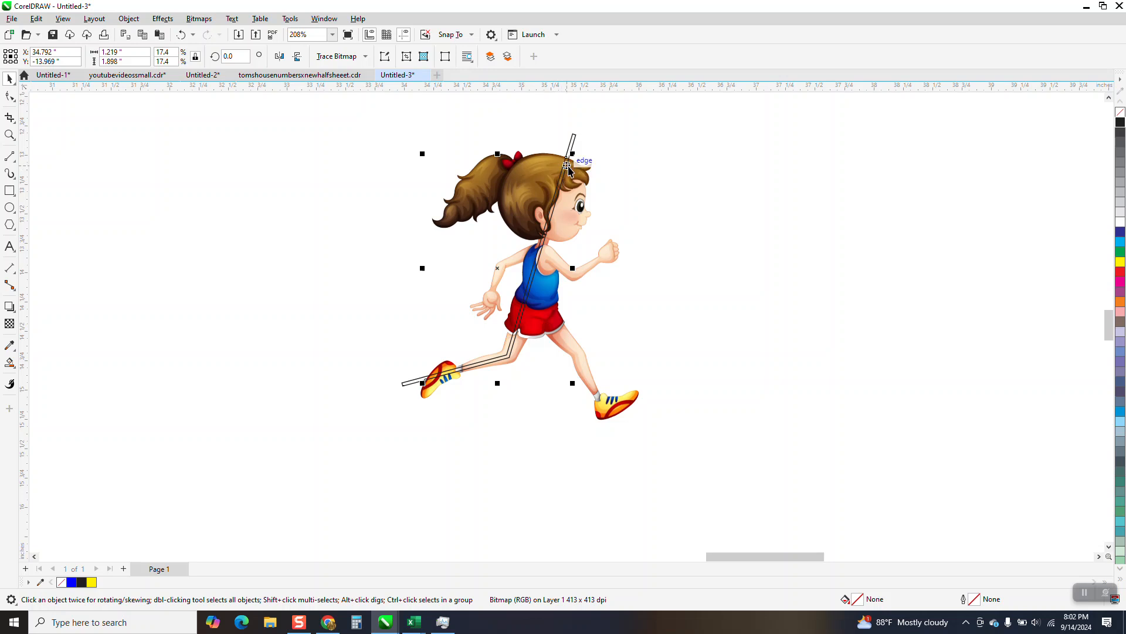
{"action": "key", "text": "Right"}
Move the bent outline 6 inches left, clear of the runner.
{"action": "left_click", "coordinate": [571, 145]}
{"action": "key", "text": "Left"}
{"action": "key", "text": "Left"}
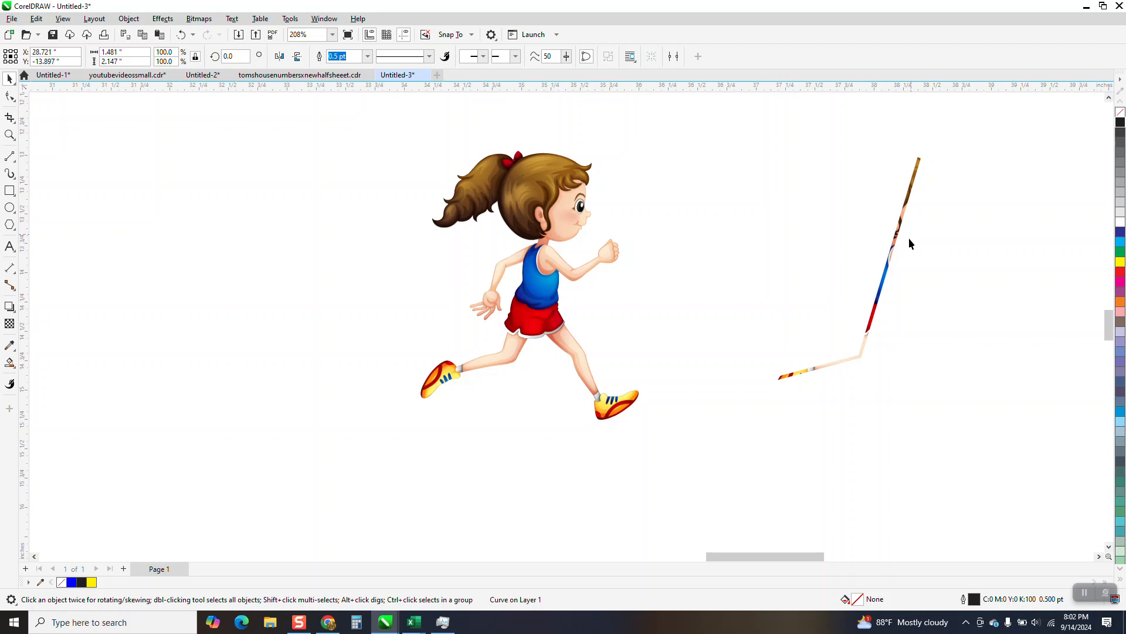
Copy the coloured slice about 2.2 inches to its right and open the Blend settings for the two slices.
{"action": "left_click", "coordinate": [891, 255]}
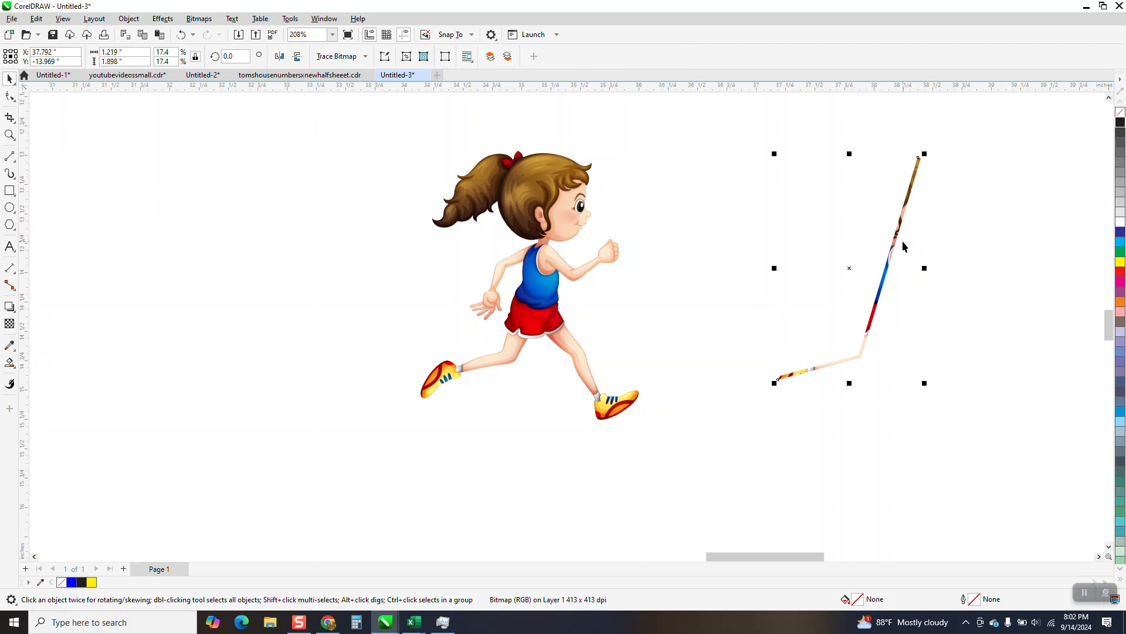
{"action": "scroll", "coordinate": [757, 253], "scroll_direction": "down", "scroll_amount": 1}
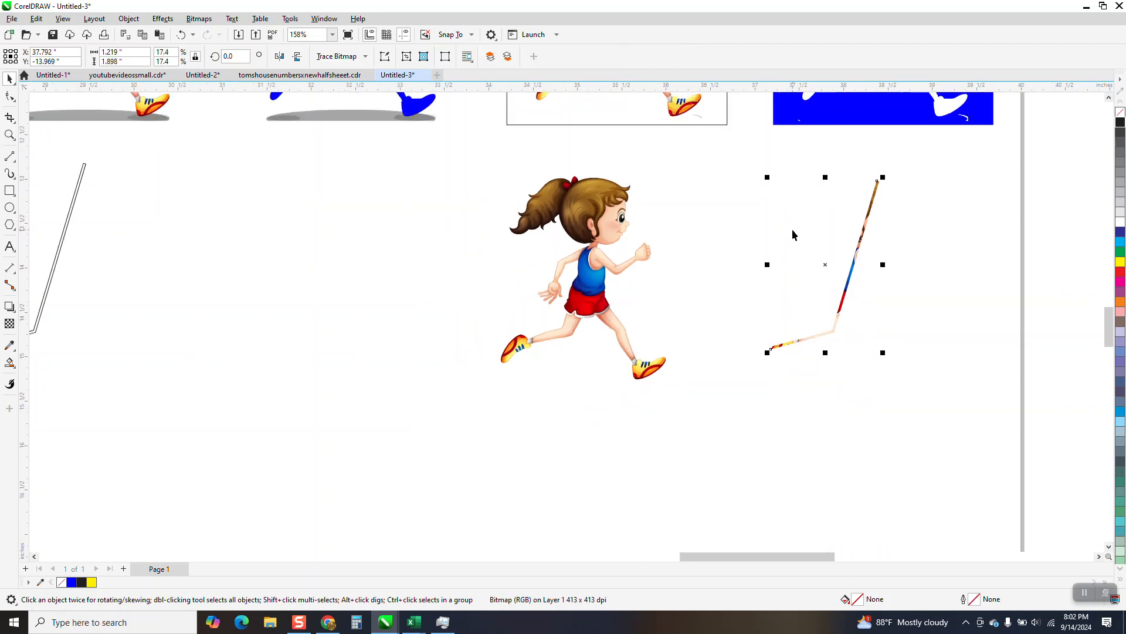
{"action": "left_click_drag", "start_coordinate": [824, 264], "coordinate": [1019, 282]}
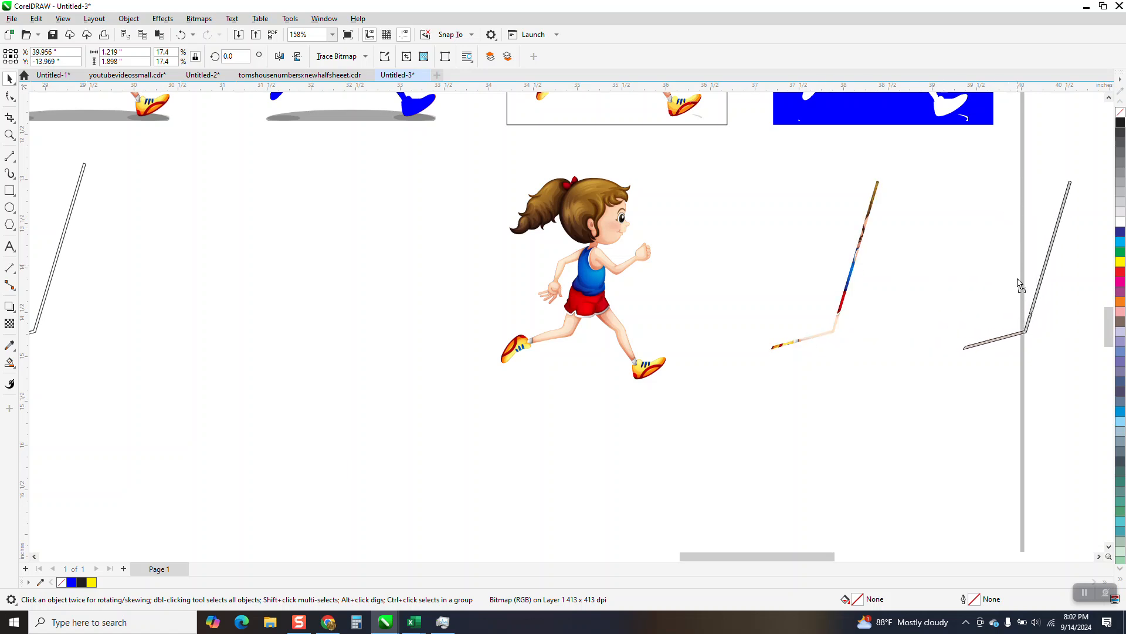
{"action": "scroll", "coordinate": [773, 242], "scroll_direction": "down", "scroll_amount": 3}
{"action": "left_click_drag", "start_coordinate": [738, 182], "coordinate": [996, 368]}
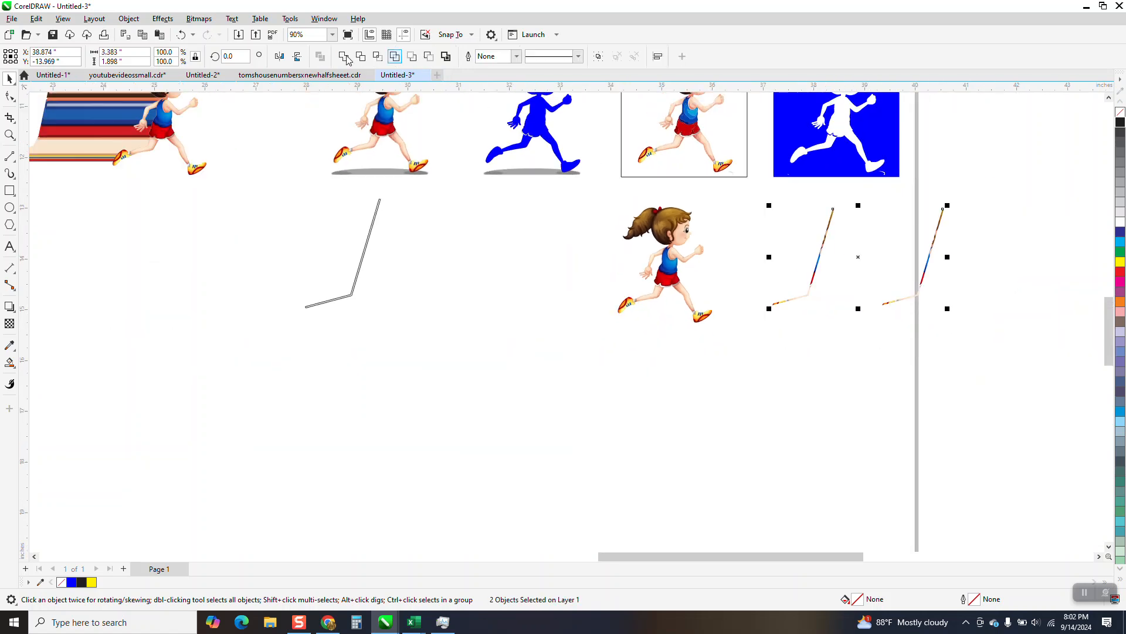
{"action": "left_click", "coordinate": [163, 18]}
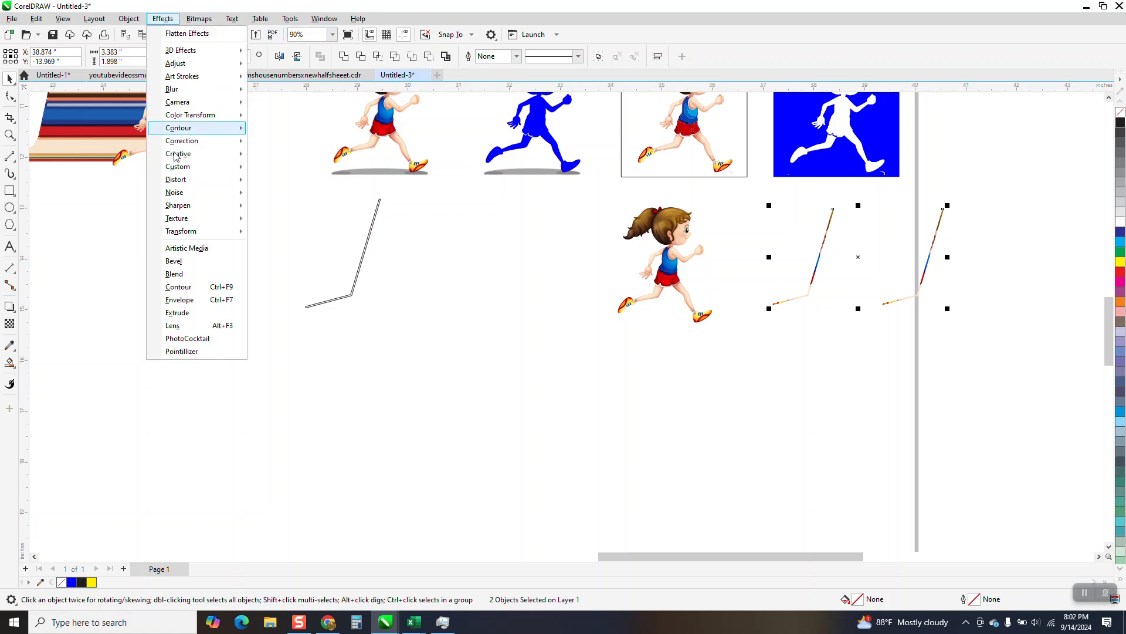
{"action": "left_click", "coordinate": [189, 274]}
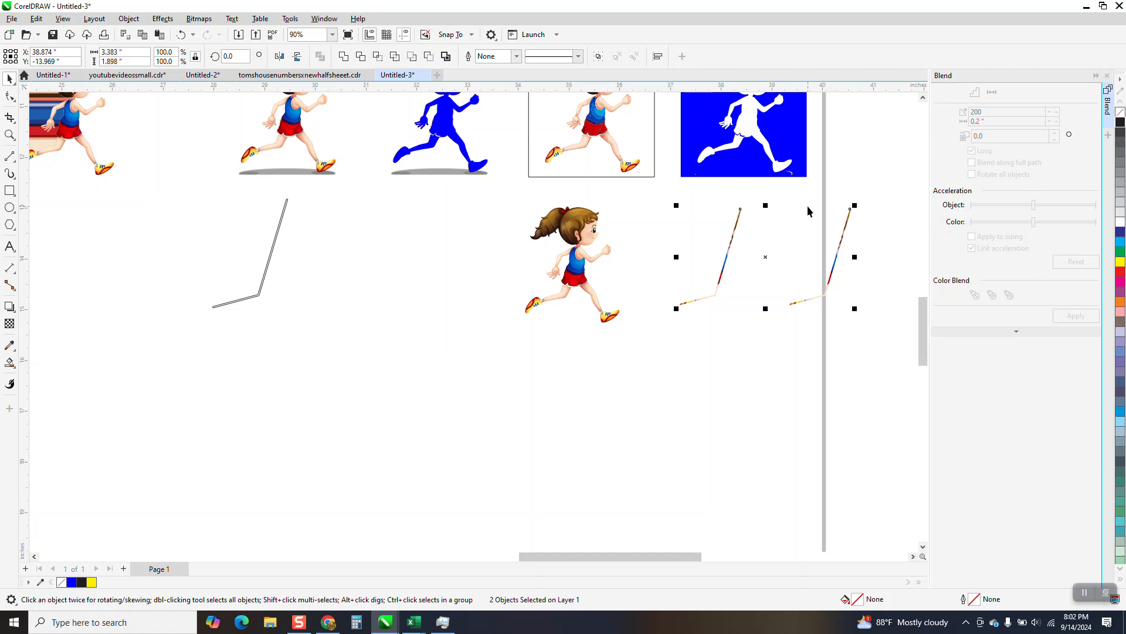
Delete the copied slice on the far right.
{"action": "left_click", "coordinate": [845, 213]}
{"action": "left_click", "coordinate": [848, 215]}
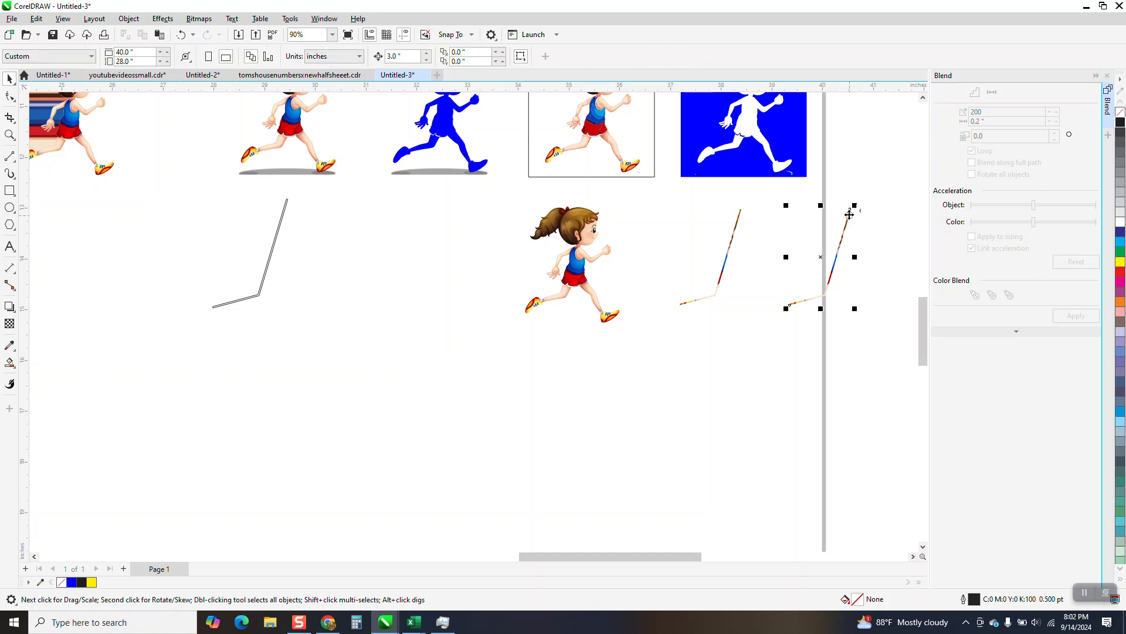
{"action": "key", "text": "Delete"}
Convert the remaining slice to a 300 dpi CMYK Color (32-bit) bitmap with anti-aliasing and a transparent background.
{"action": "left_click", "coordinate": [738, 236]}
{"action": "left_click", "coordinate": [735, 235]}
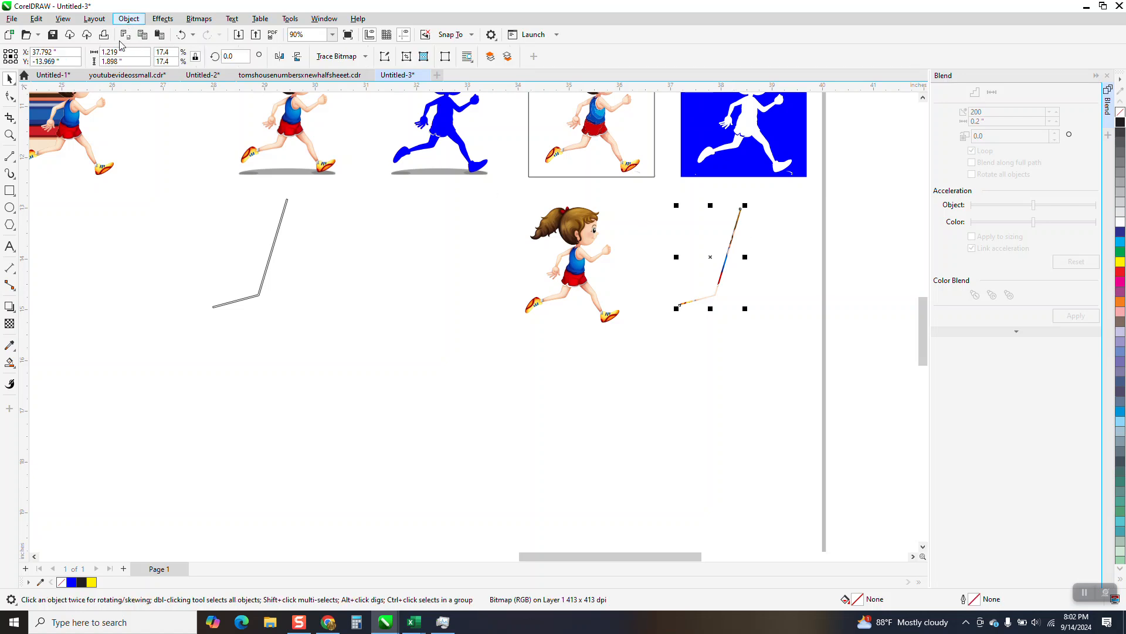
{"action": "left_click", "coordinate": [127, 19]}
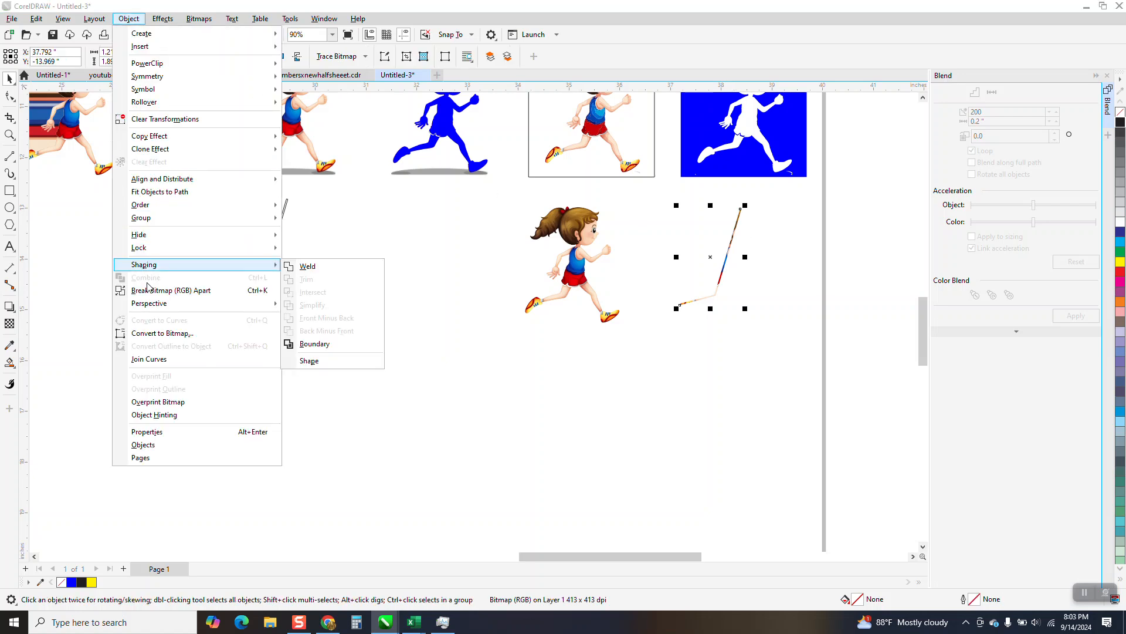
{"action": "left_click", "coordinate": [166, 333]}
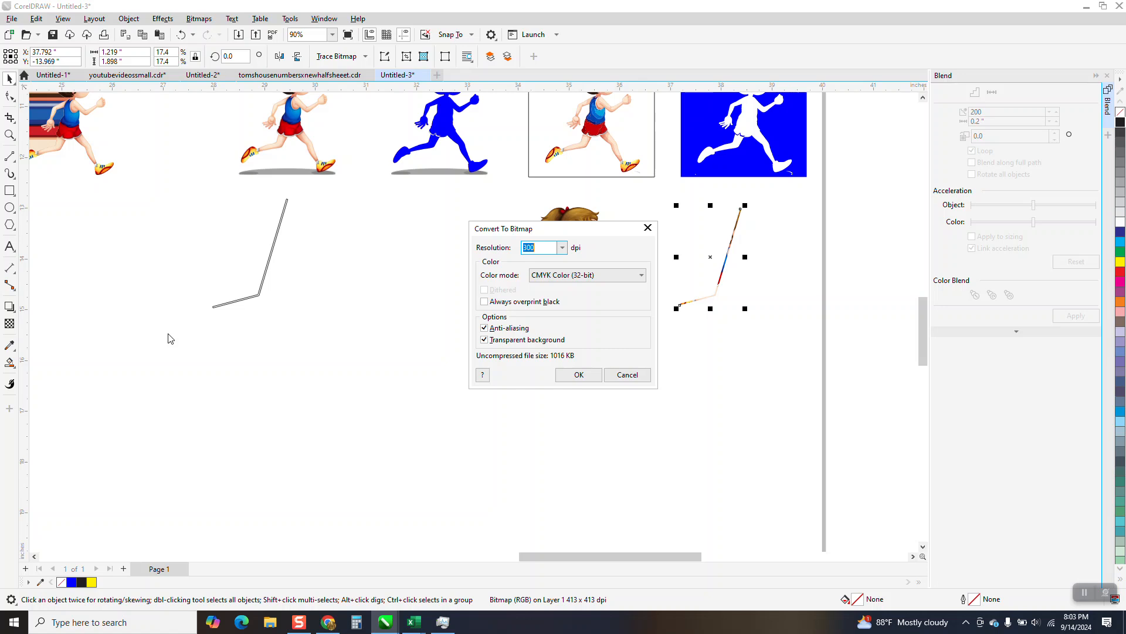
{"action": "left_click", "coordinate": [580, 375]}
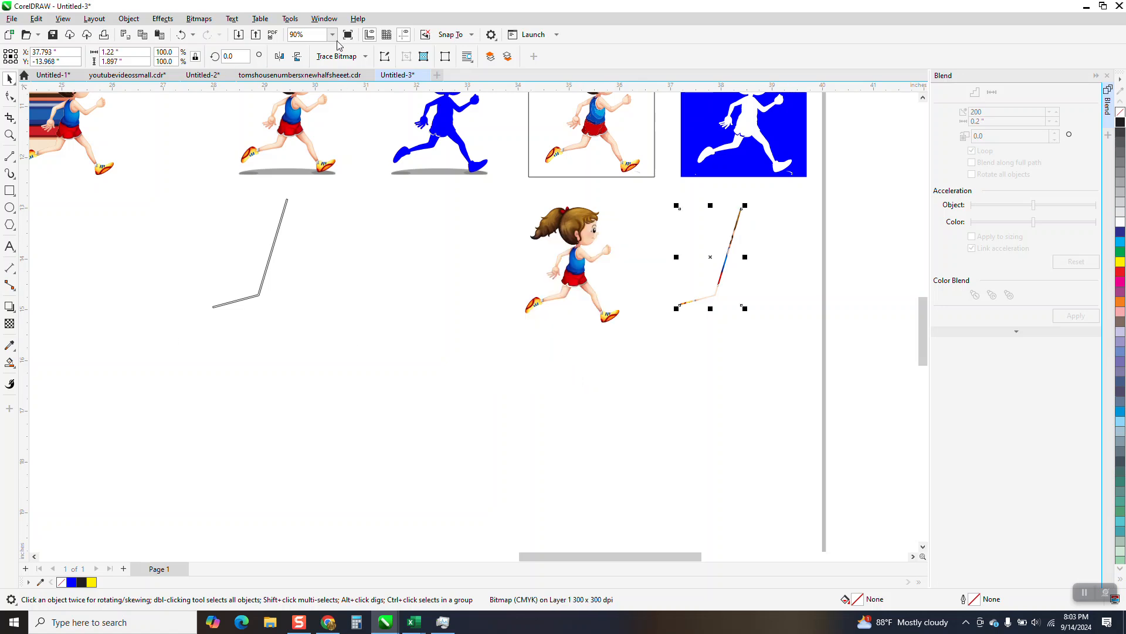
Trace the slice bitmap into vector shapes with the Clipart outline trace at its default settings.
{"action": "left_click", "coordinate": [365, 56]}
{"action": "mouse_move", "coordinate": [379, 101]}
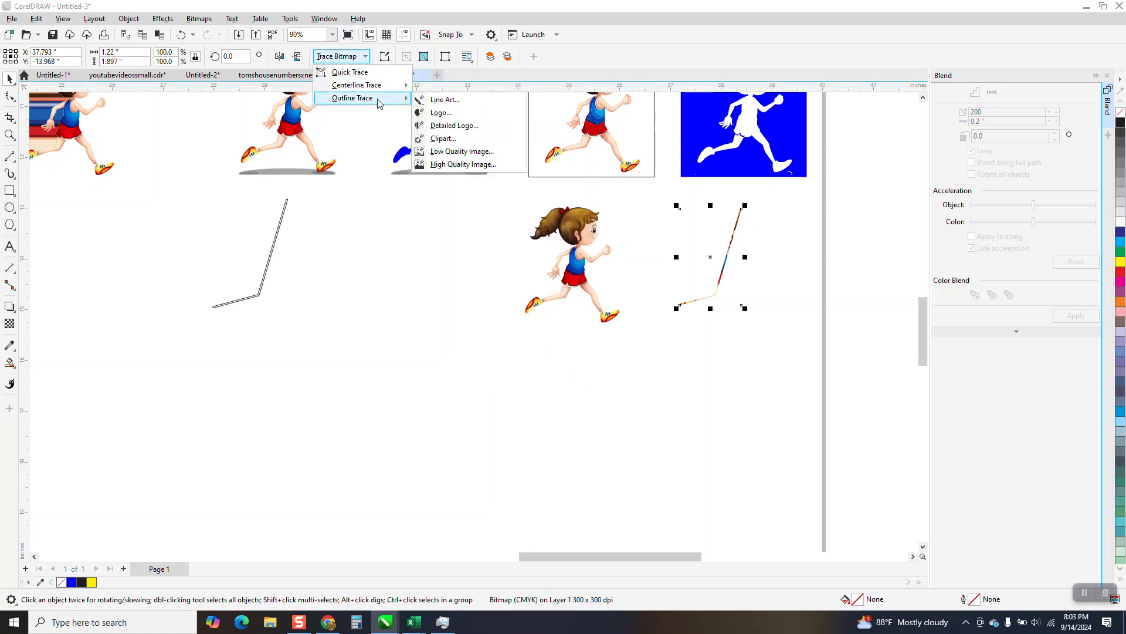
{"action": "left_click", "coordinate": [437, 139]}
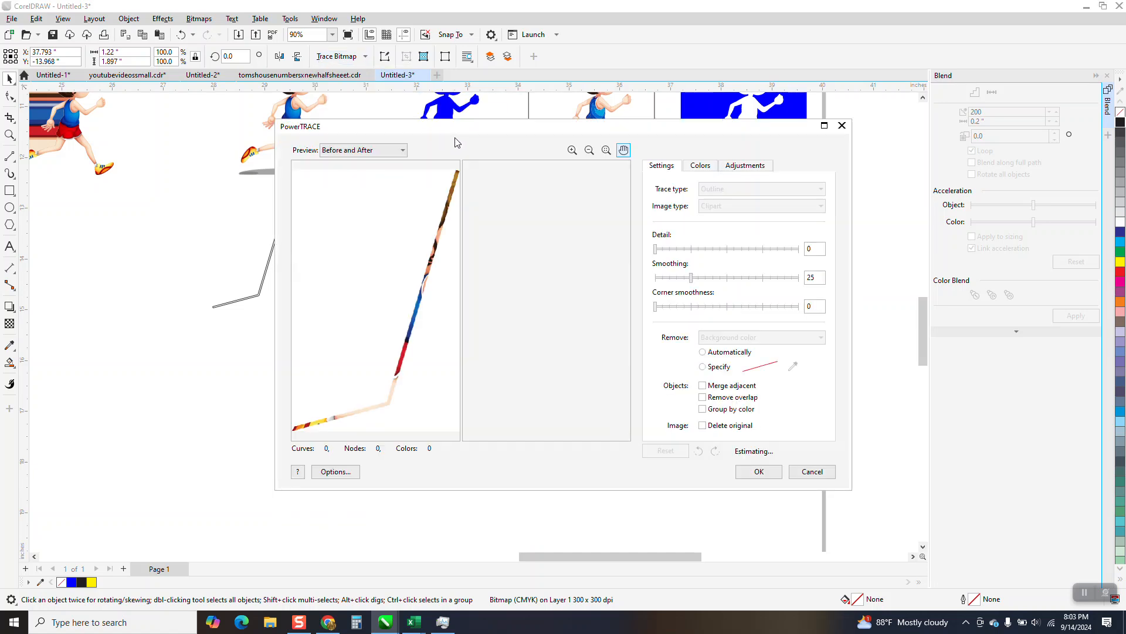
{"action": "left_click", "coordinate": [775, 473]}
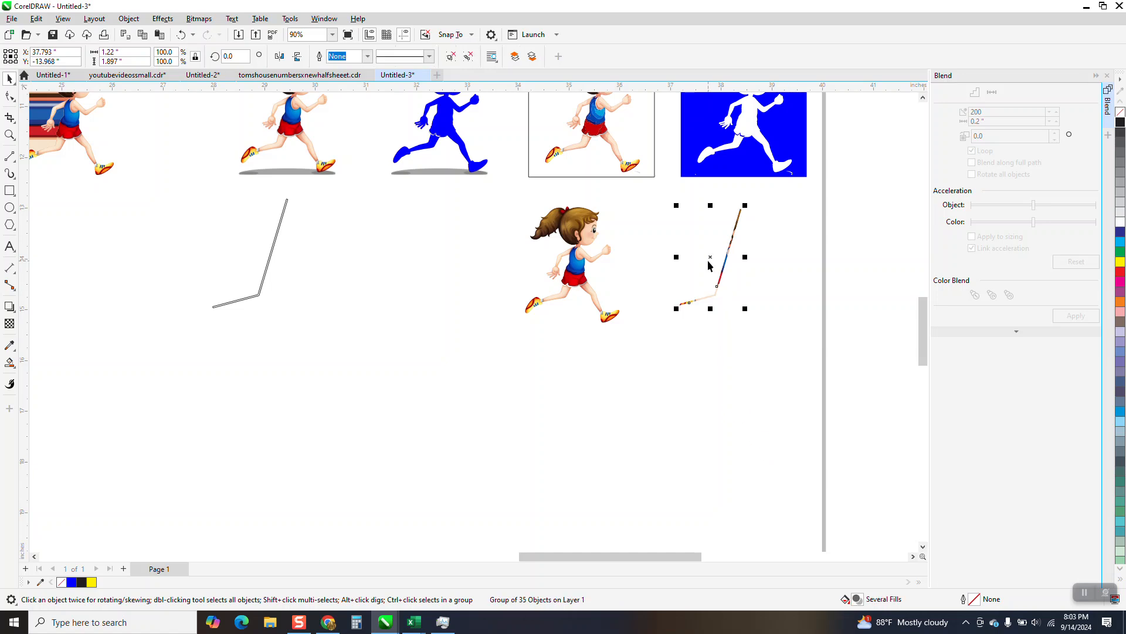
Move the traced slice 3 inches right and delete the bitmap slice it was traced from.
{"action": "key", "text": "Right"}
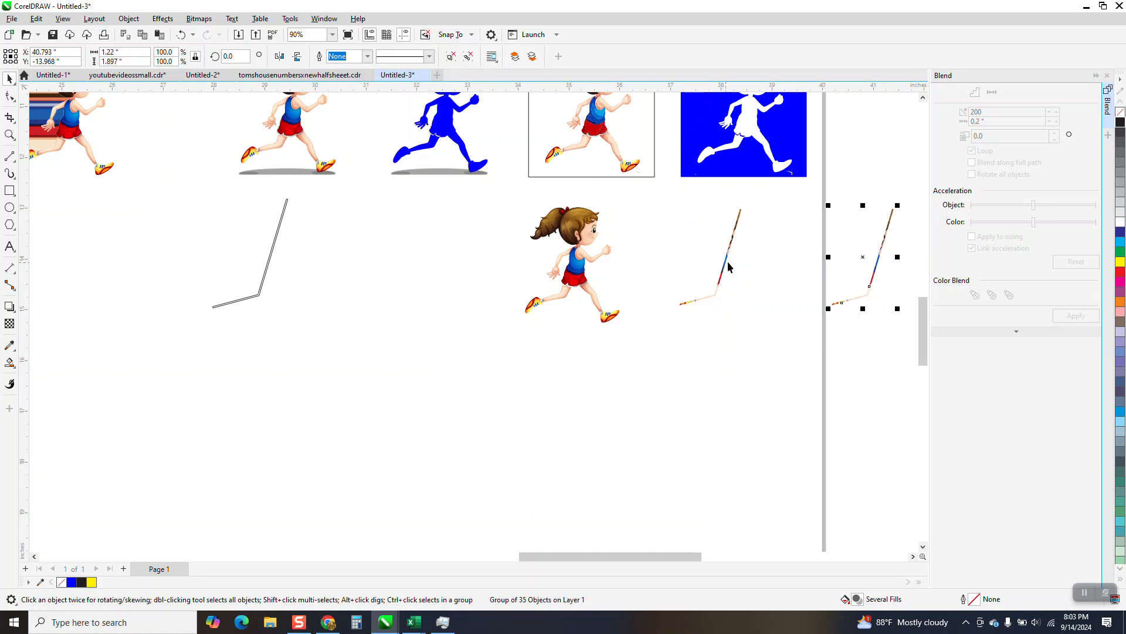
{"action": "left_click", "coordinate": [727, 260]}
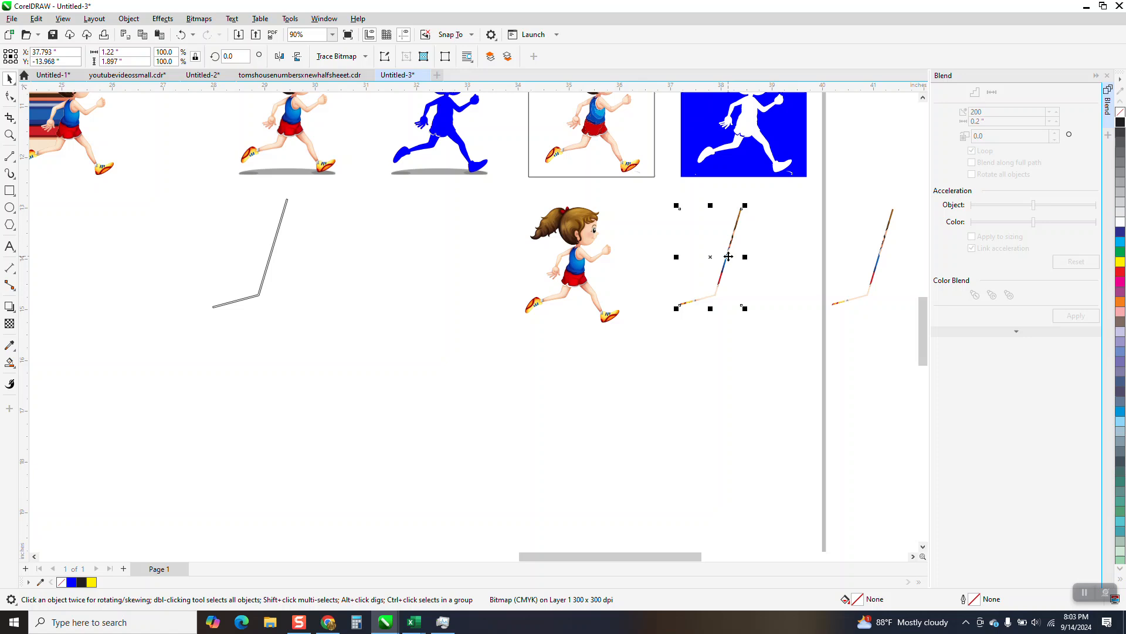
{"action": "key", "text": "Delete"}
Duplicate the traced slice 3 inches to its left.
{"action": "left_click", "coordinate": [819, 243]}
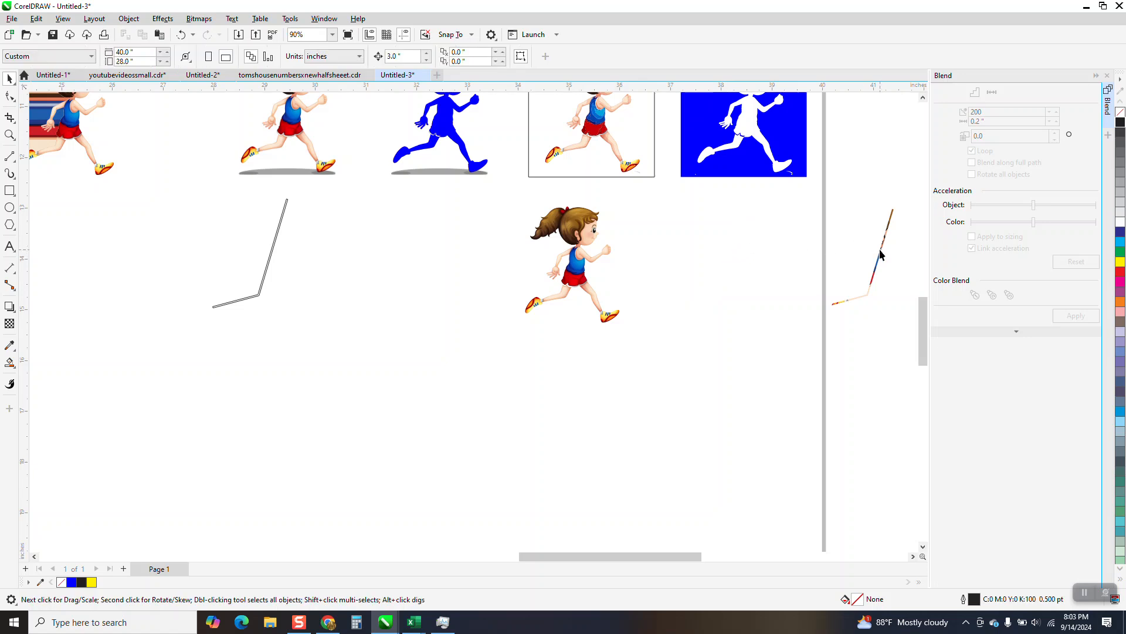
{"action": "left_click", "coordinate": [880, 253]}
{"action": "key", "text": "ctrl+d"}
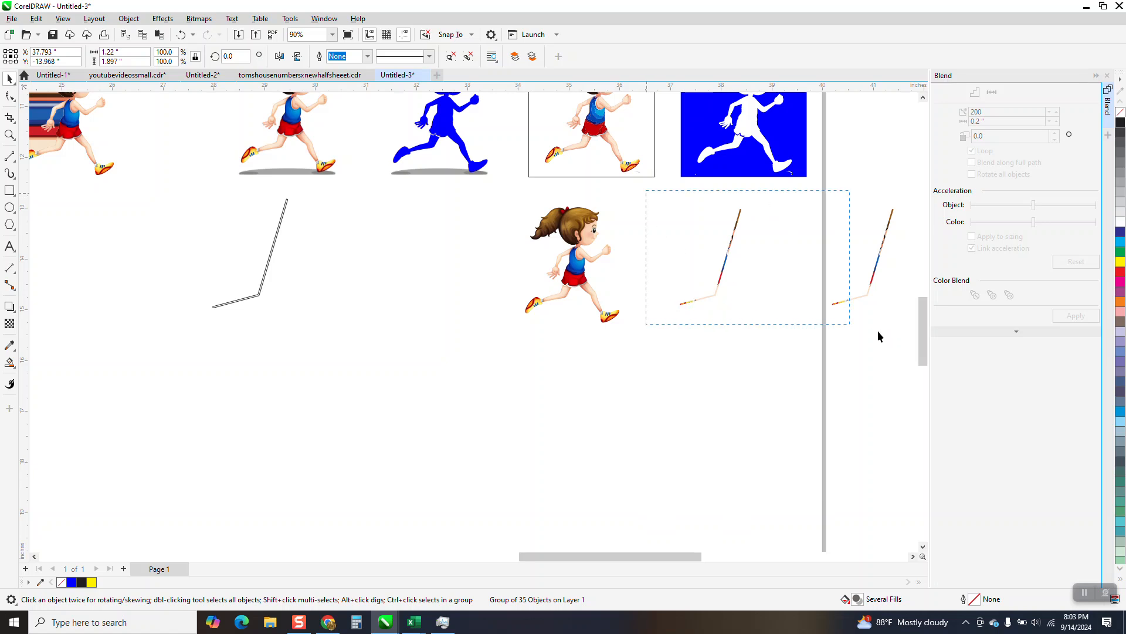
Blend the two traced slices with 200 steps and move the runner 6 inches right onto the blend.
{"action": "left_click_drag", "start_coordinate": [868, 334], "coordinate": [914, 332]}
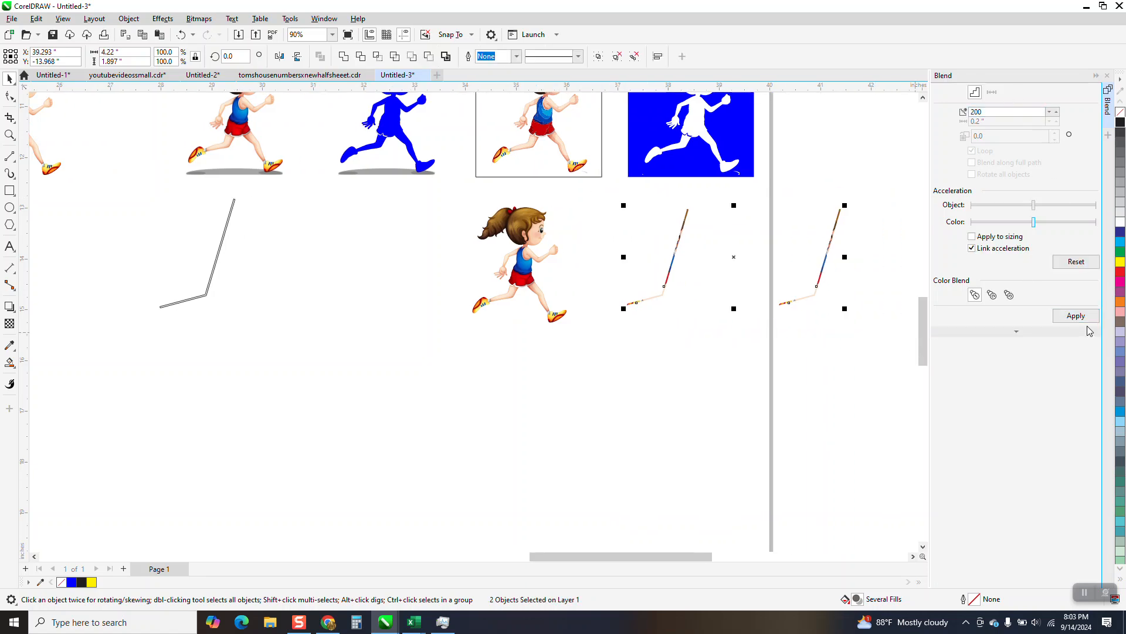
{"action": "left_click", "coordinate": [1075, 317]}
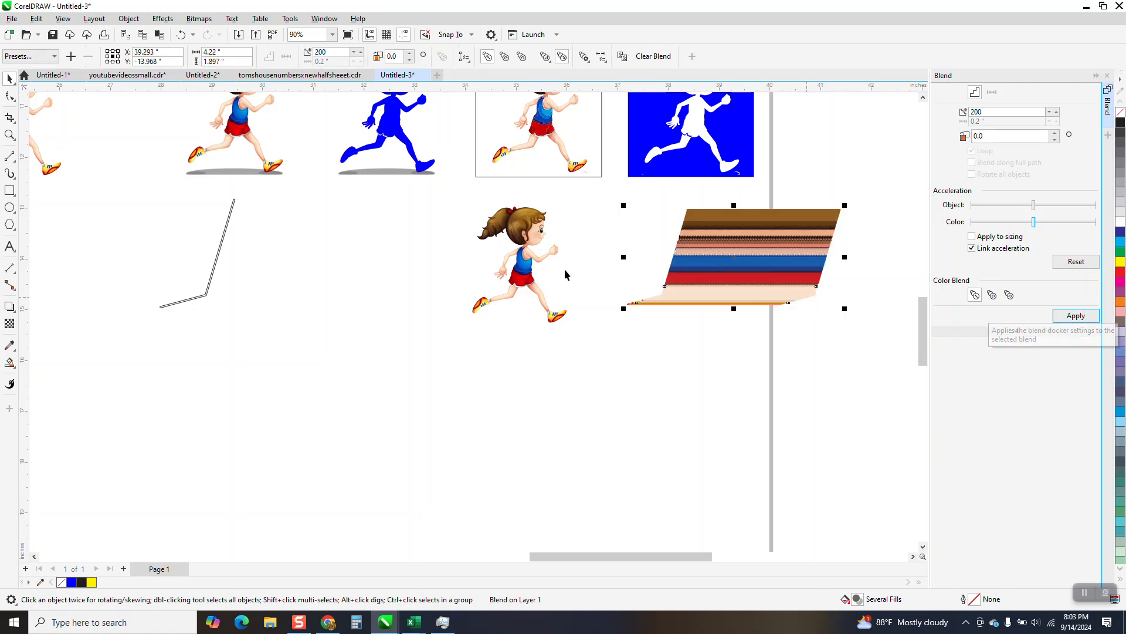
{"action": "left_click", "coordinate": [533, 247]}
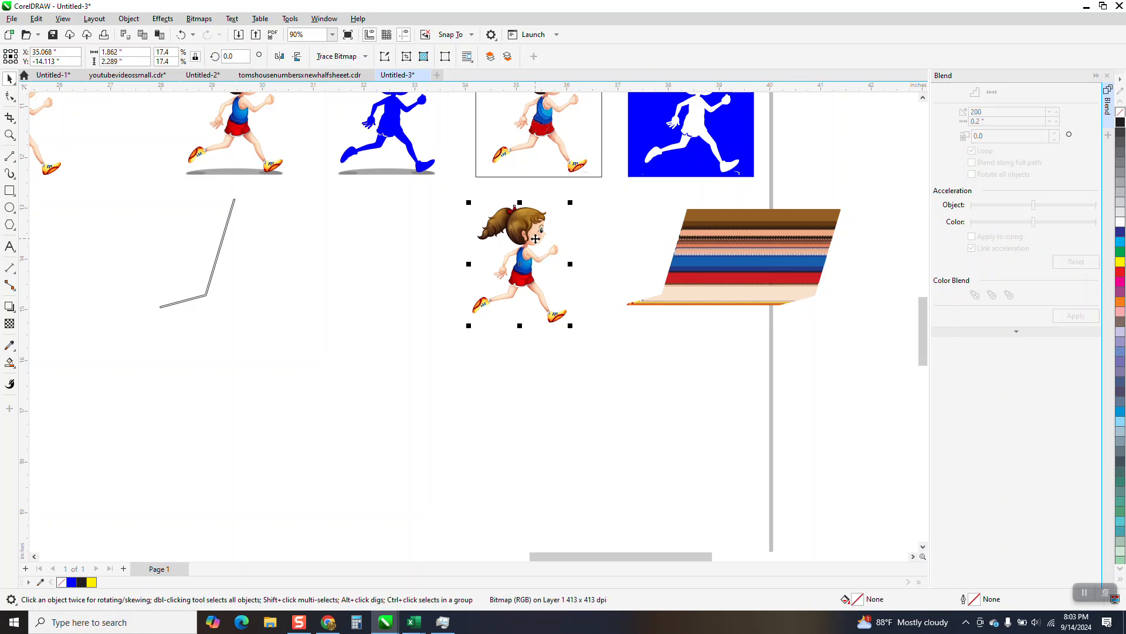
{"action": "key", "text": "Right"}
{"action": "key", "text": "Right"}
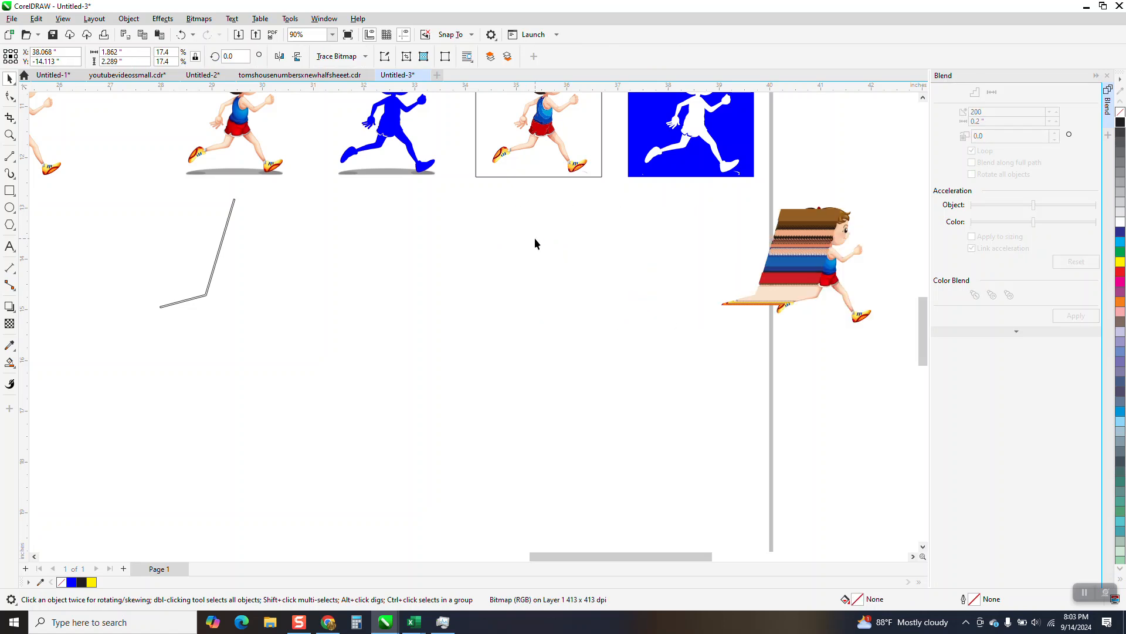
Bring the runner to the front of the page, above the striped blend.
{"action": "left_click", "coordinate": [162, 18]}
{"action": "left_click", "coordinate": [163, 19]}
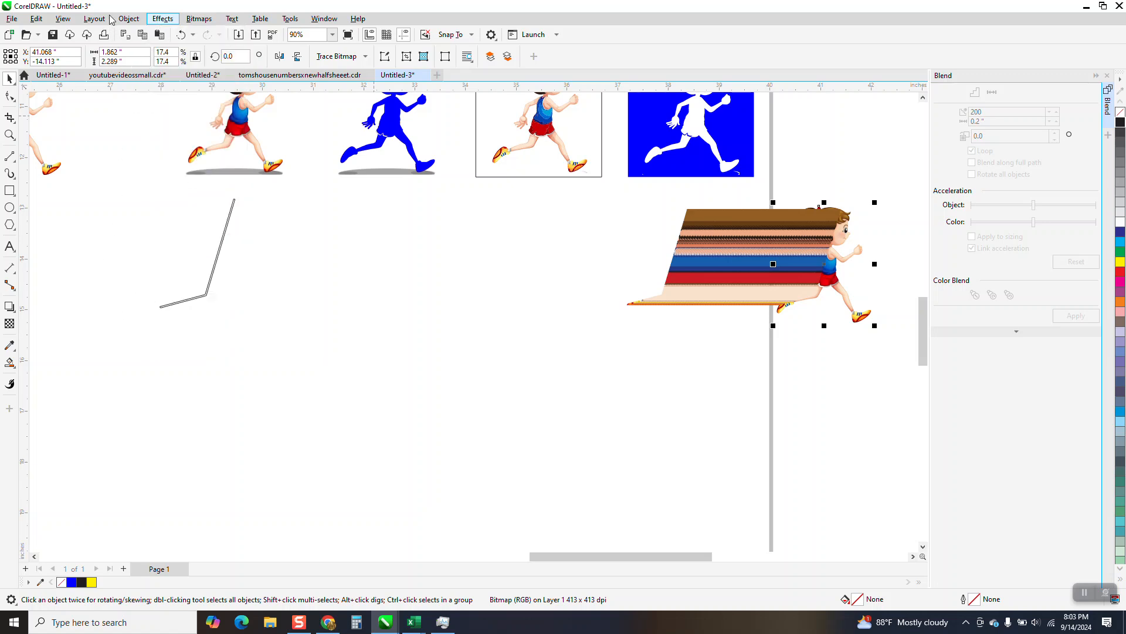
{"action": "left_click", "coordinate": [129, 18]}
{"action": "mouse_move", "coordinate": [191, 205]}
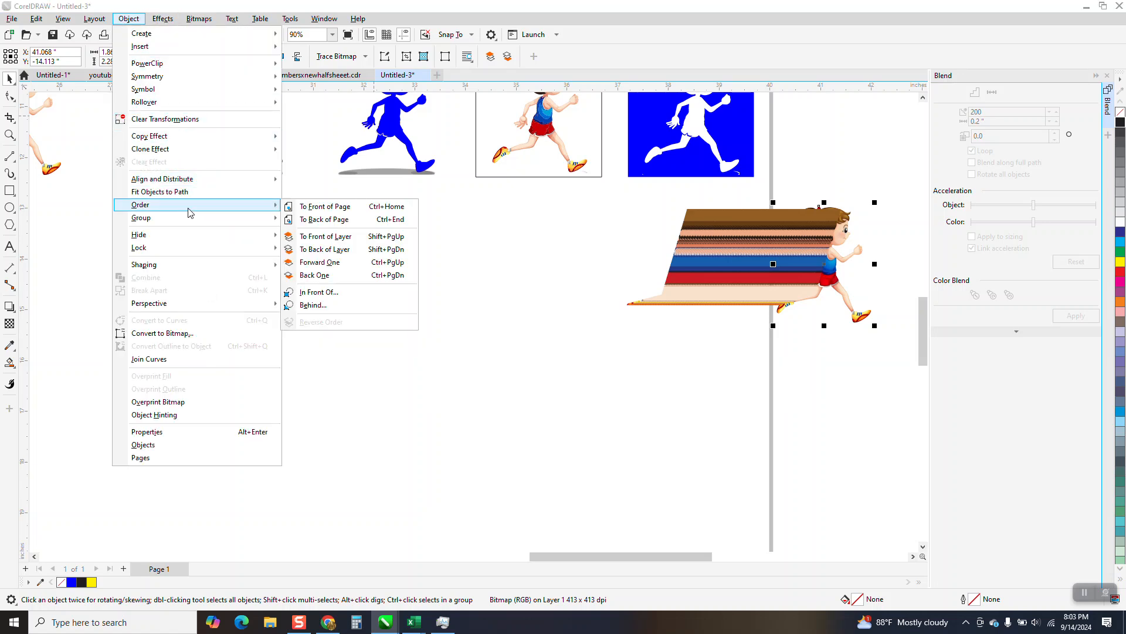
{"action": "left_click", "coordinate": [345, 209]}
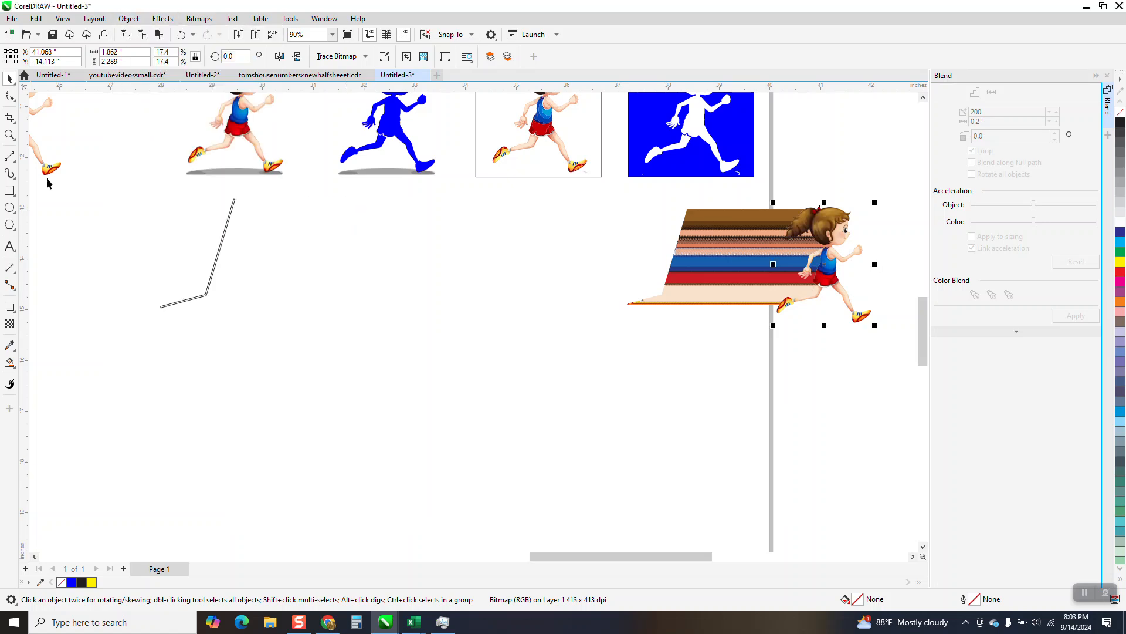
Undo the runner's reordering and move as well as the 200-step blend.
{"action": "left_click", "coordinate": [9, 135]}
{"action": "left_click_drag", "start_coordinate": [610, 201], "coordinate": [902, 347]}
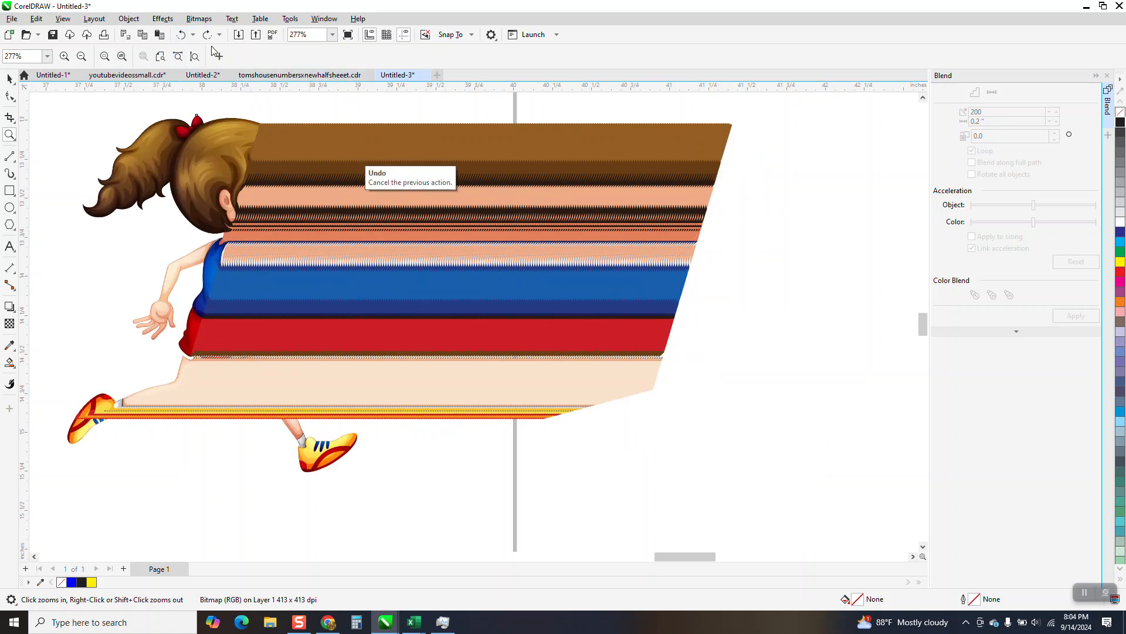
{"action": "left_click", "coordinate": [183, 35]}
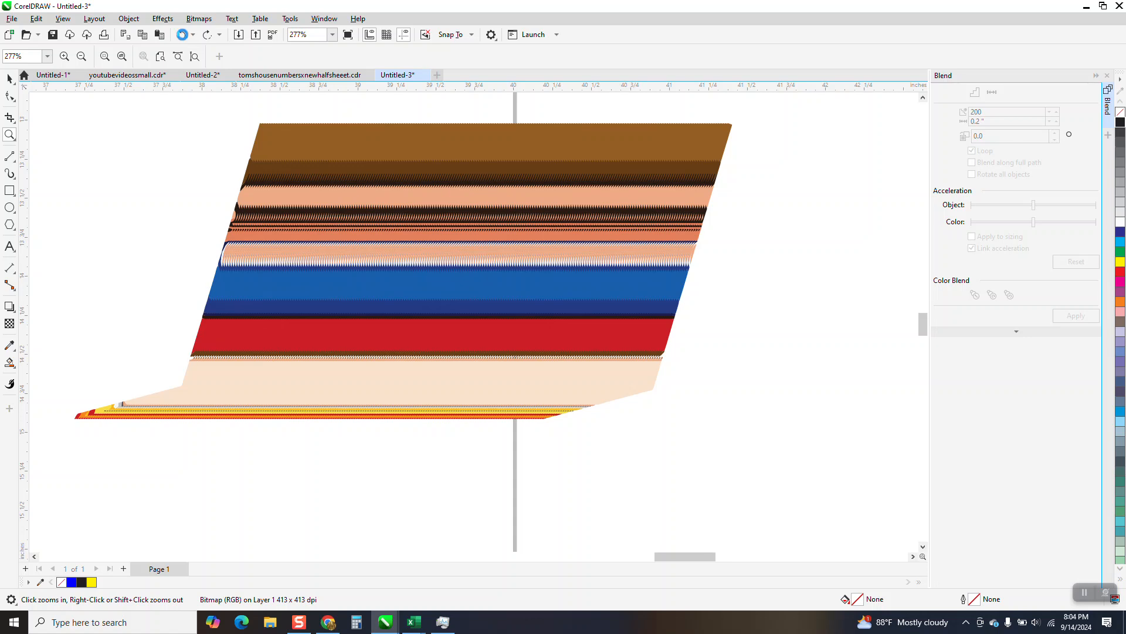
{"action": "left_click", "coordinate": [183, 36]}
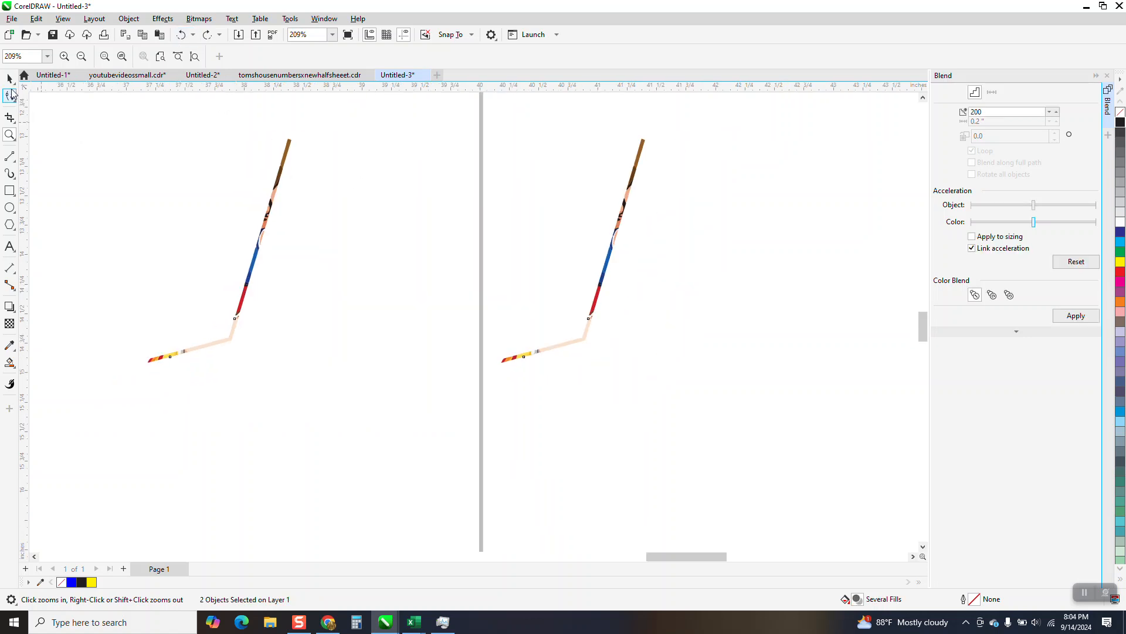
Blend the two traced slices with 400 steps.
{"action": "left_click_drag", "start_coordinate": [60, 106], "coordinate": [750, 414]}
{"action": "double_click", "coordinate": [997, 112]}
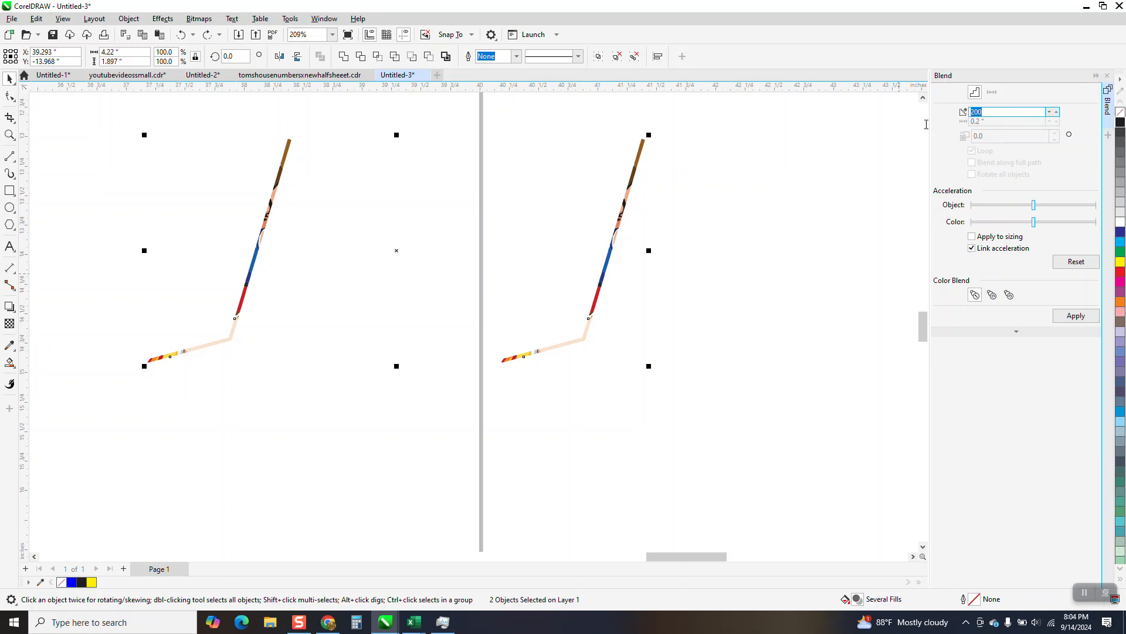
{"action": "type", "text": "400"}
{"action": "left_click", "coordinate": [1076, 317]}
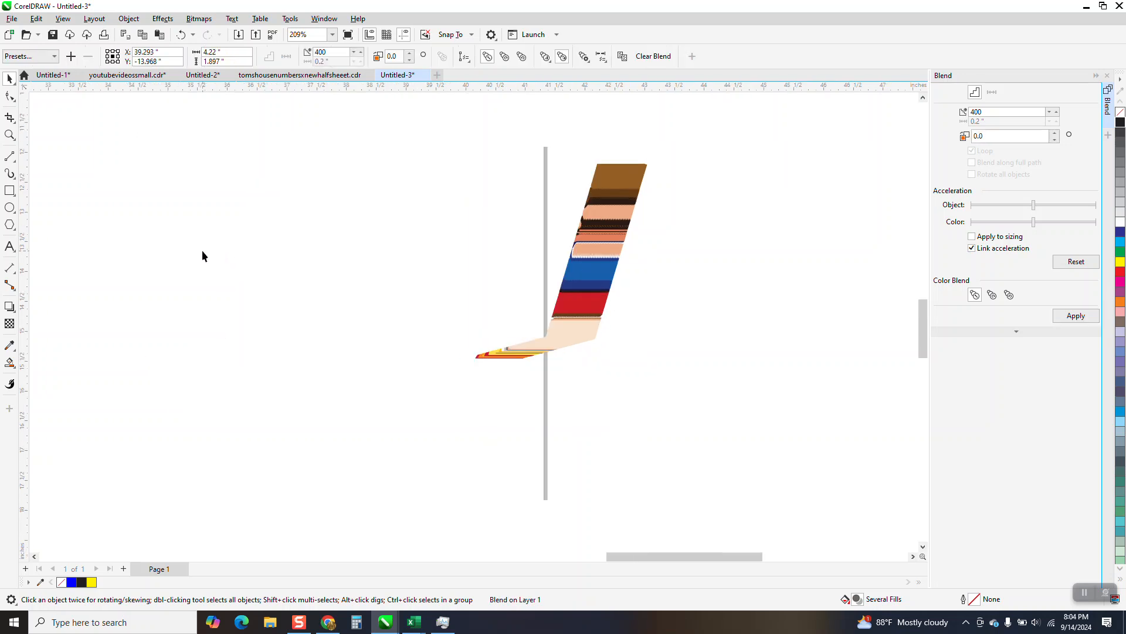
Move the runner 6 inches right so she overlaps the leading end of the 400-step blend.
{"action": "left_click", "coordinate": [179, 247]}
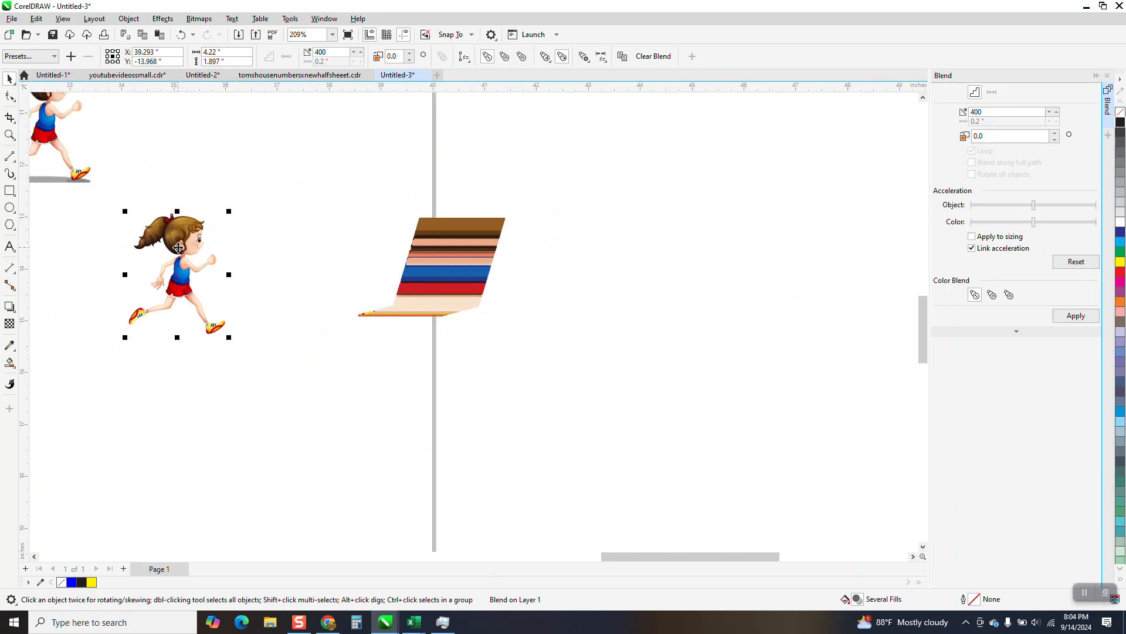
{"action": "key", "text": "Right"}
{"action": "key", "text": "Right"}
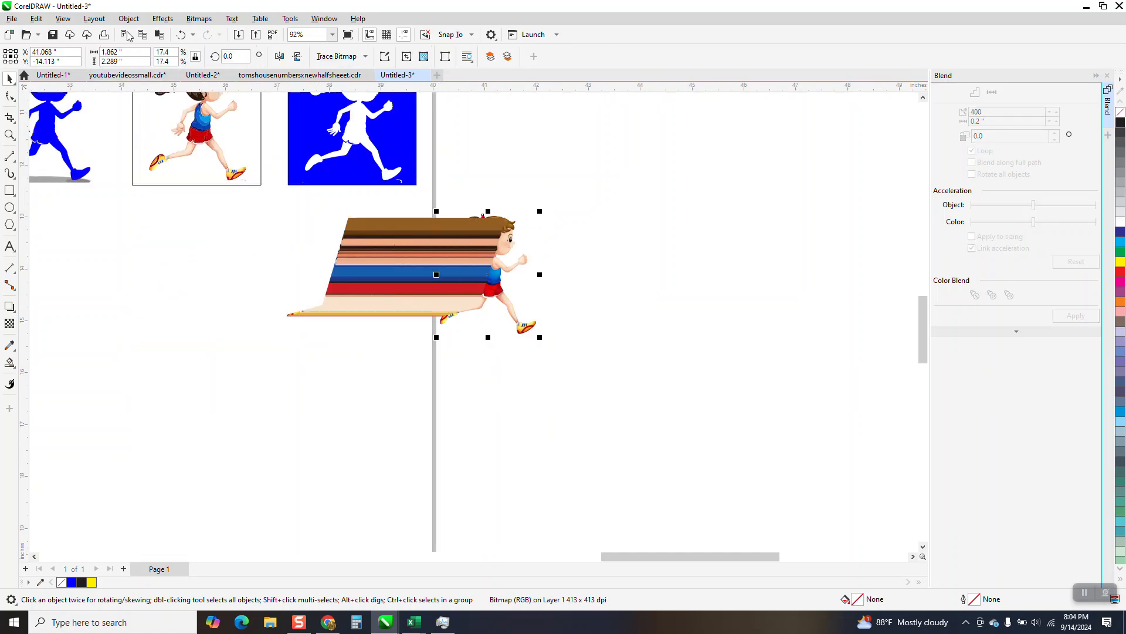
Bring the runner bitmap to the front of the page, above the 400-step blend.
{"action": "left_click", "coordinate": [130, 19]}
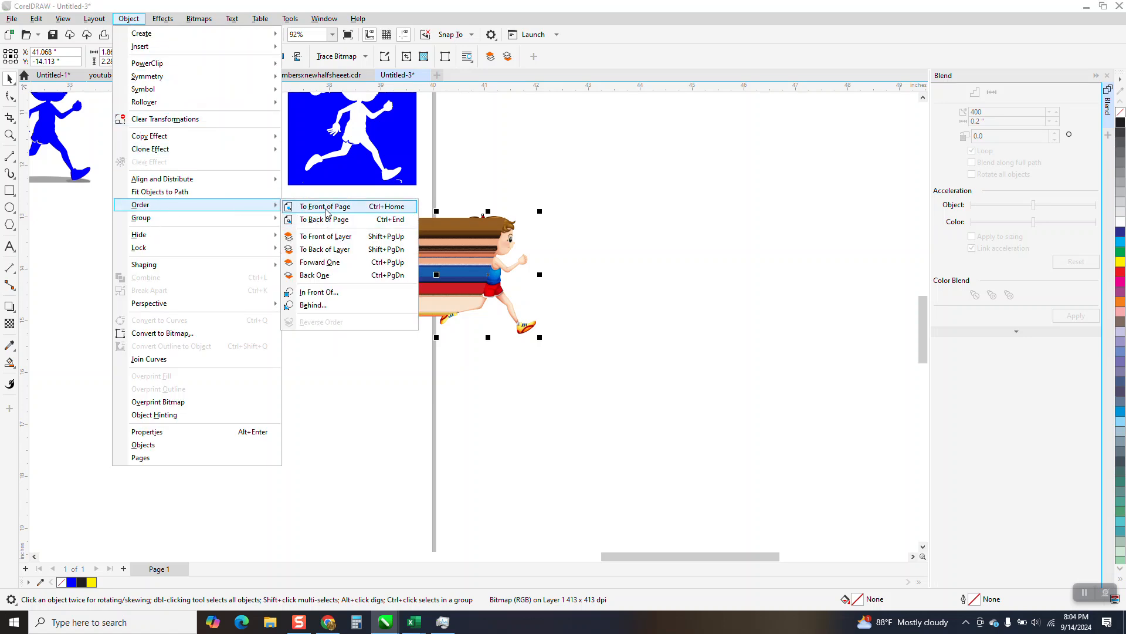
{"action": "left_click", "coordinate": [320, 219]}
{"action": "key", "text": "ctrl+z"}
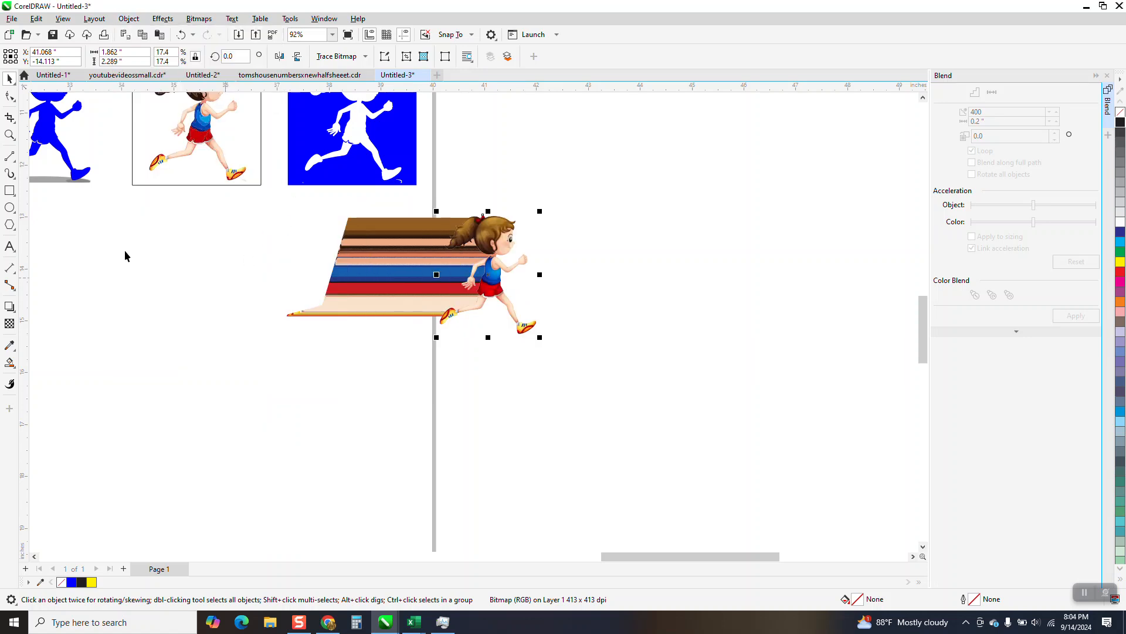
Examine the colour stripes and their edges at the trailing end of the 400-step blend up close, then the whole runner with her streaks.
{"action": "left_click", "coordinate": [9, 135]}
{"action": "left_click_drag", "start_coordinate": [231, 207], "coordinate": [628, 362]}
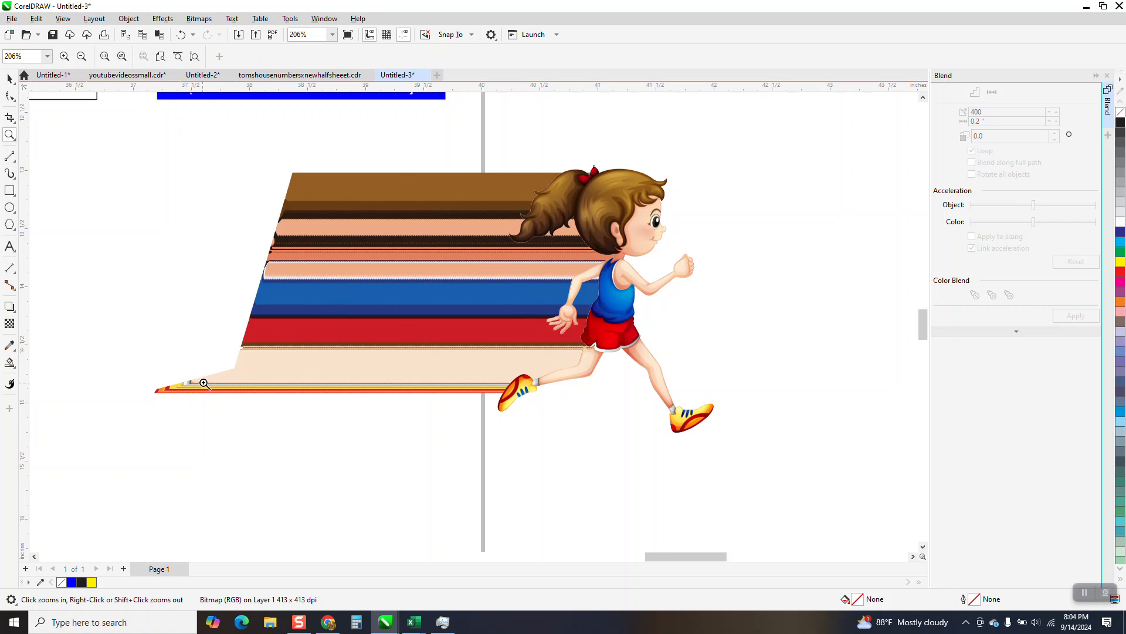
{"action": "left_click_drag", "start_coordinate": [265, 243], "coordinate": [366, 297]}
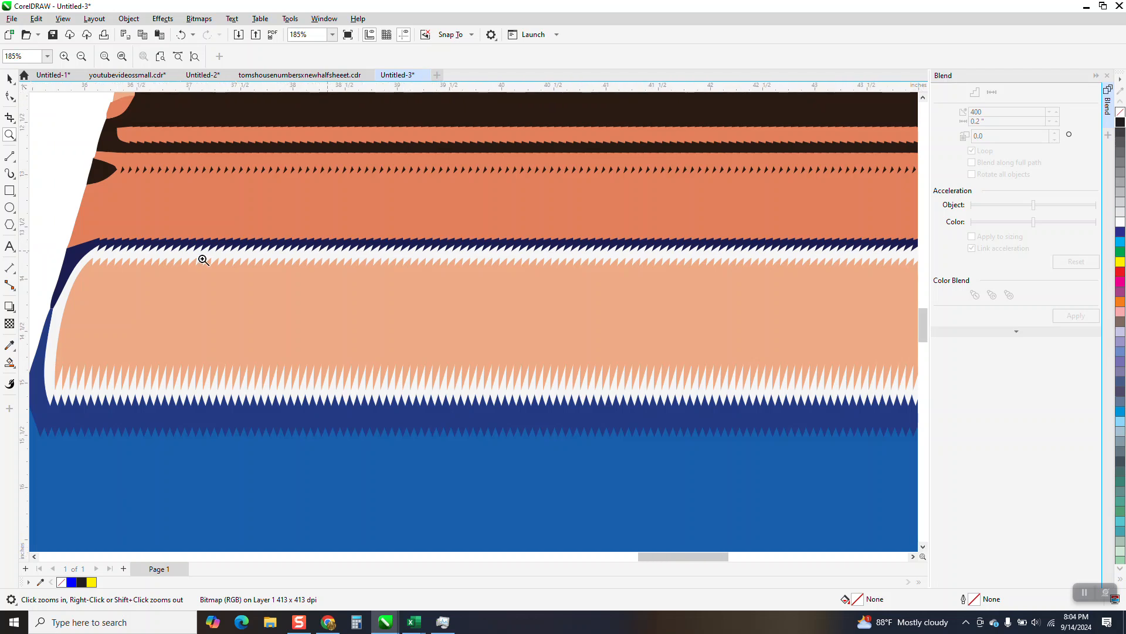
{"action": "right_click", "coordinate": [85, 208]}
{"action": "scroll", "coordinate": [248, 256], "scroll_direction": "down", "scroll_amount": 6}
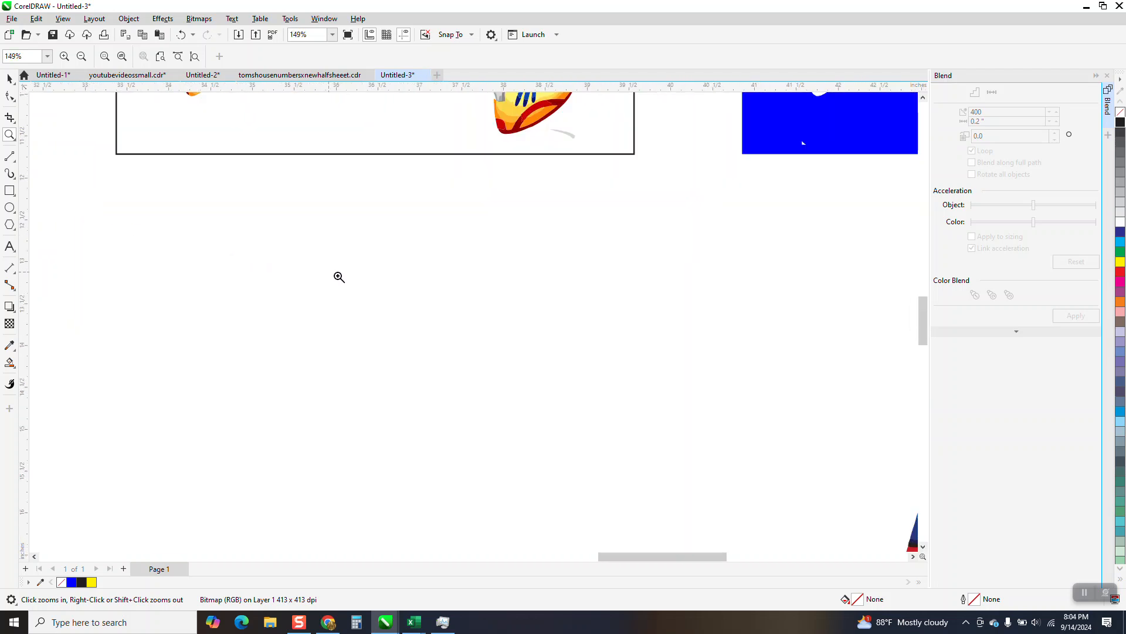
{"action": "scroll", "coordinate": [509, 309], "scroll_direction": "down", "scroll_amount": 5}
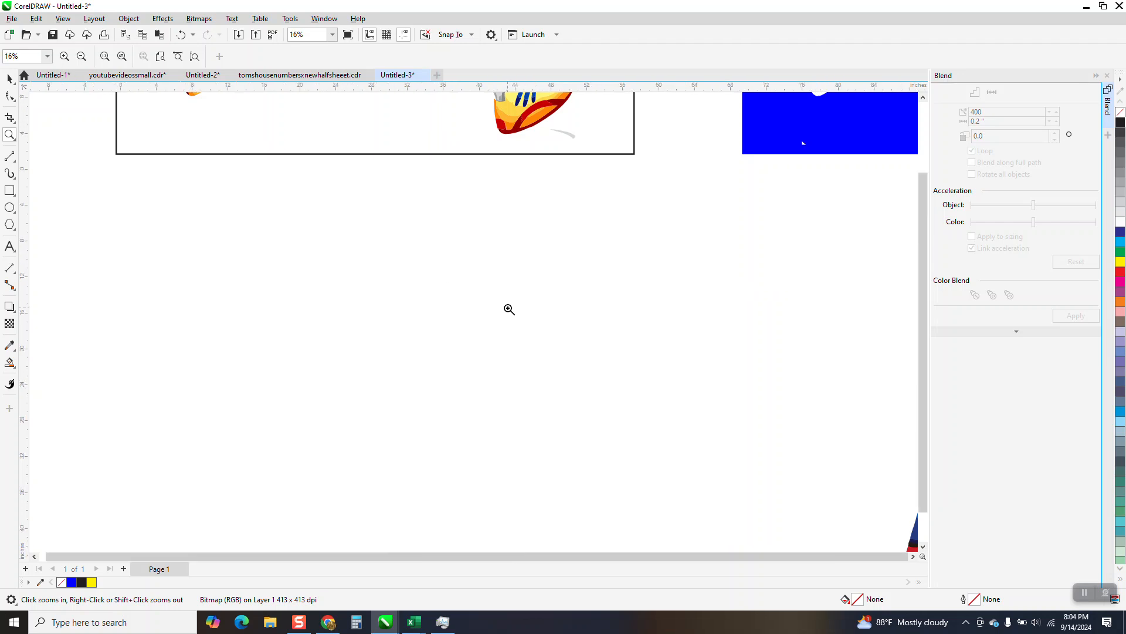
{"action": "scroll", "coordinate": [509, 309], "scroll_direction": "down", "scroll_amount": 2}
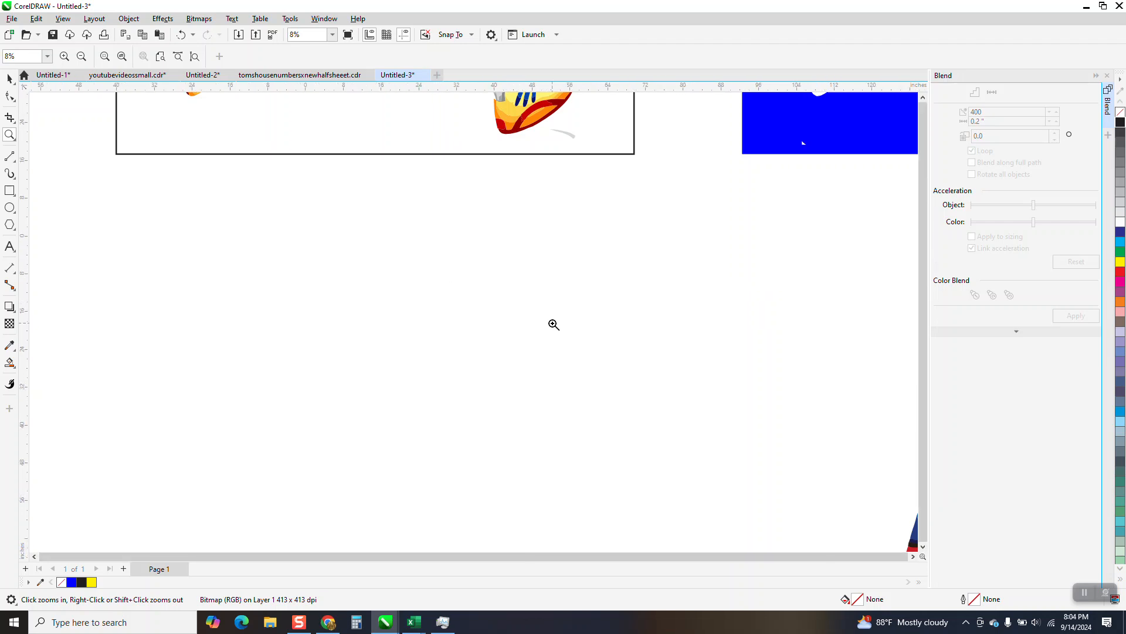
{"action": "left_click_drag", "start_coordinate": [481, 288], "coordinate": [517, 313]}
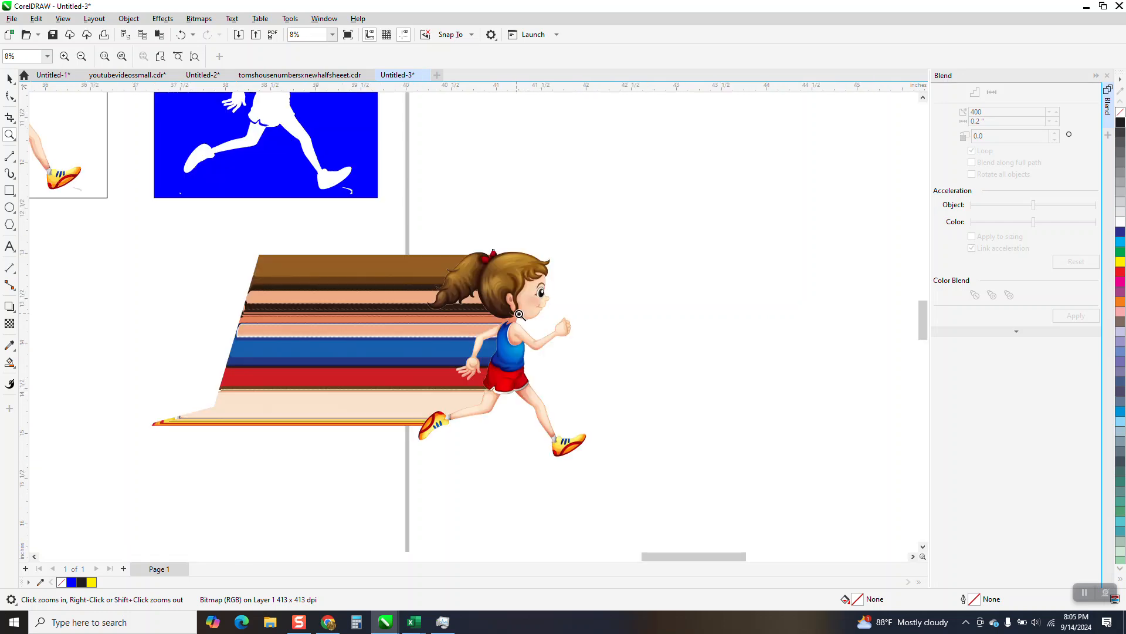